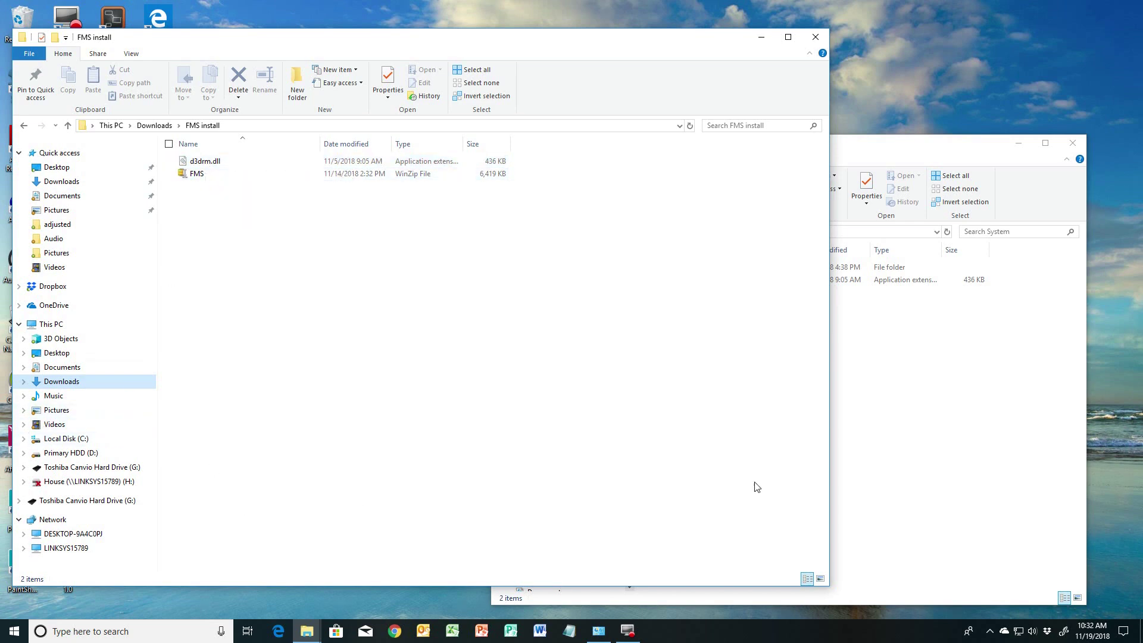
- Bring the C:\Windows\System folder, with the Speech folder and d3drm.dll, to the front
{"action": "left_click", "coordinate": [902, 417]}
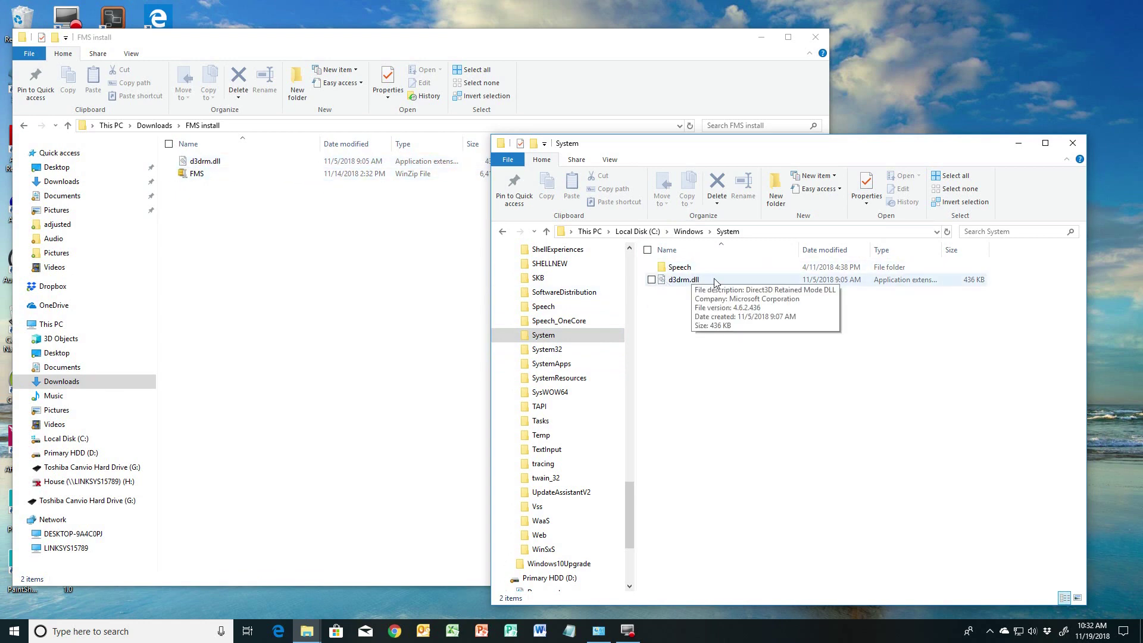
- Show System32 in the navigation pane, then close that Explorer window with Alt+F4
{"action": "left_click", "coordinate": [543, 350]}
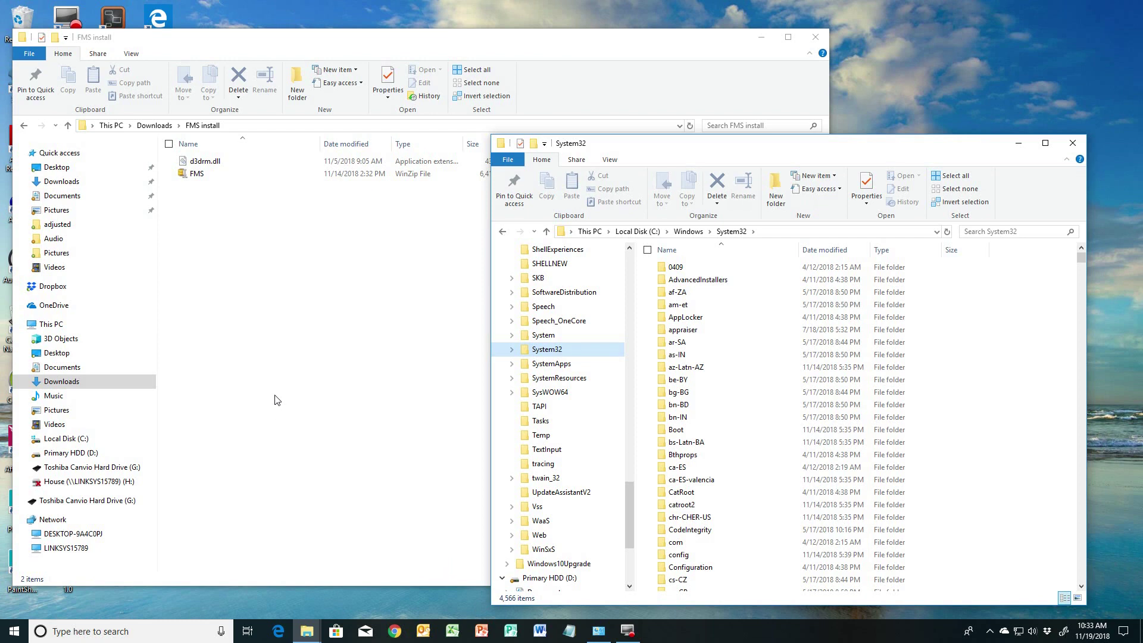
{"action": "key", "text": "alt+F4"}
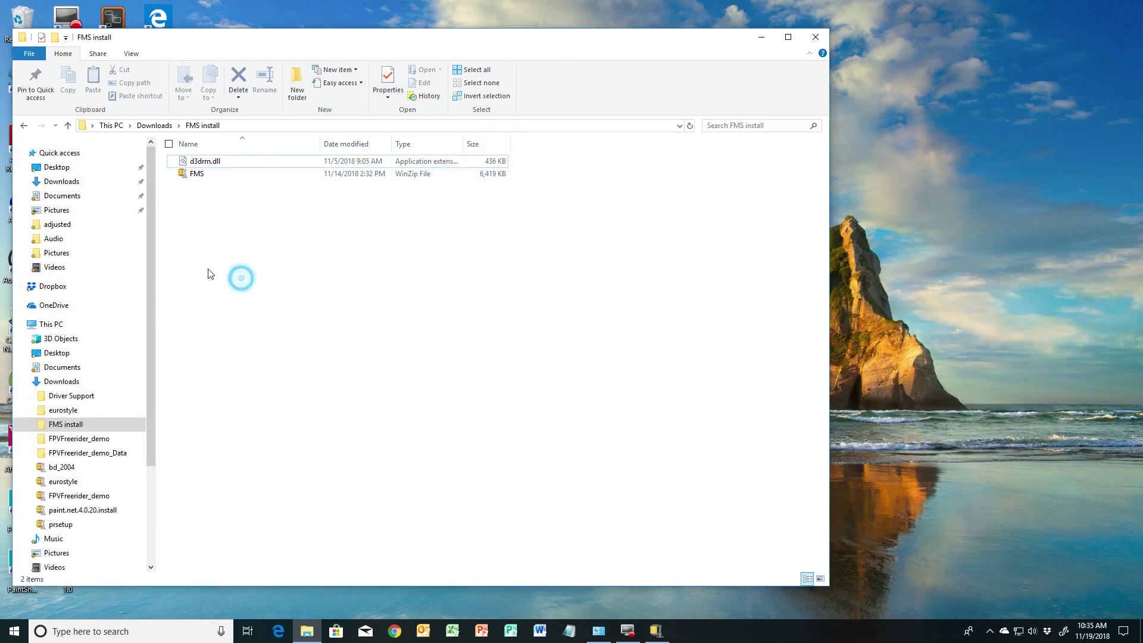
- Unzip the FMS archive with WinZip into the FMS install folder, replacing d3drm.dll
{"action": "left_click", "coordinate": [195, 175]}
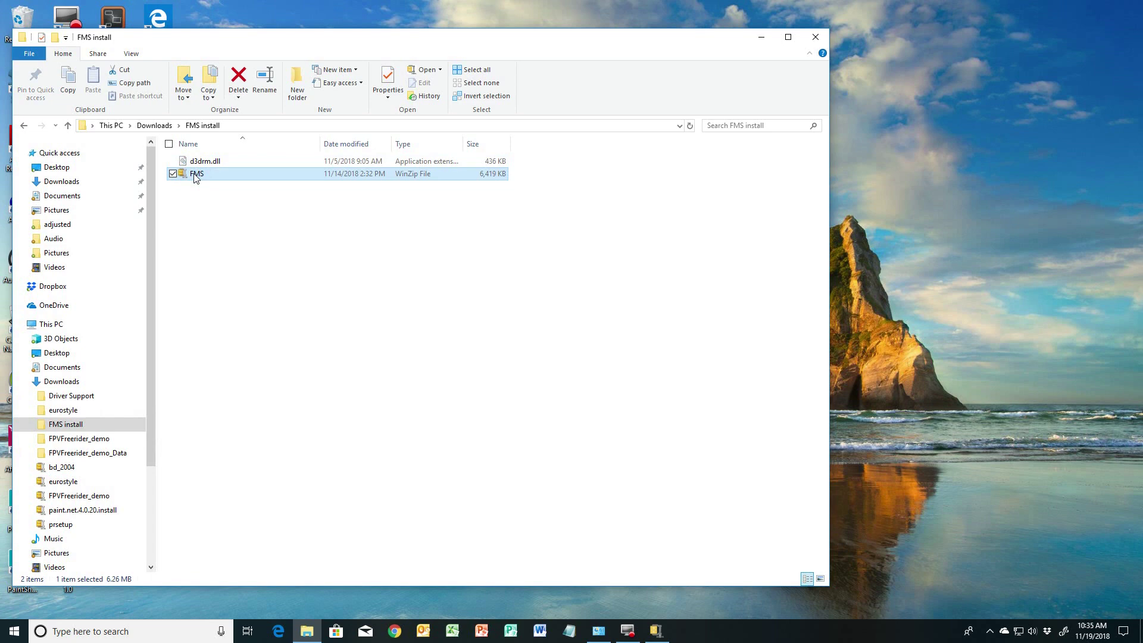
{"action": "right_click", "coordinate": [195, 176]}
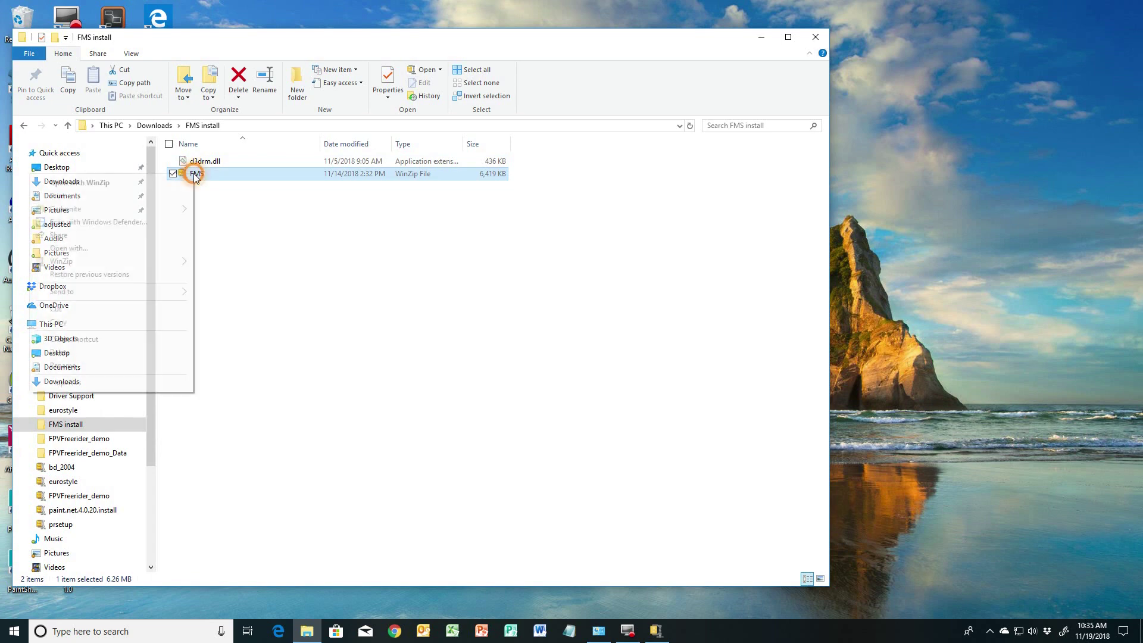
{"action": "left_click", "coordinate": [96, 185]}
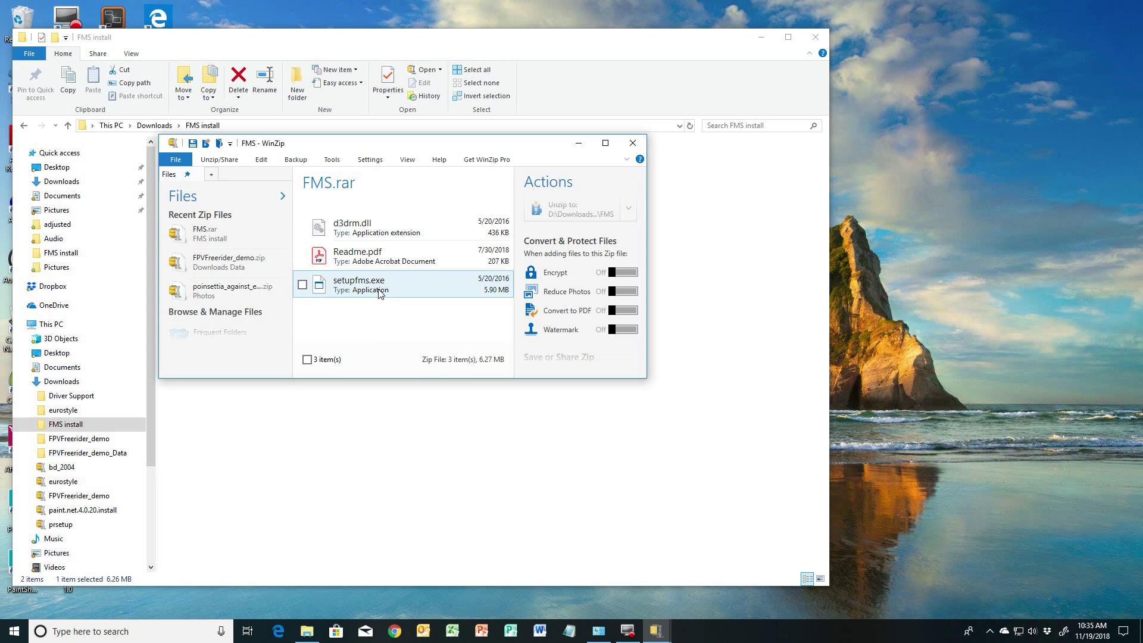
{"action": "left_click", "coordinate": [631, 212]}
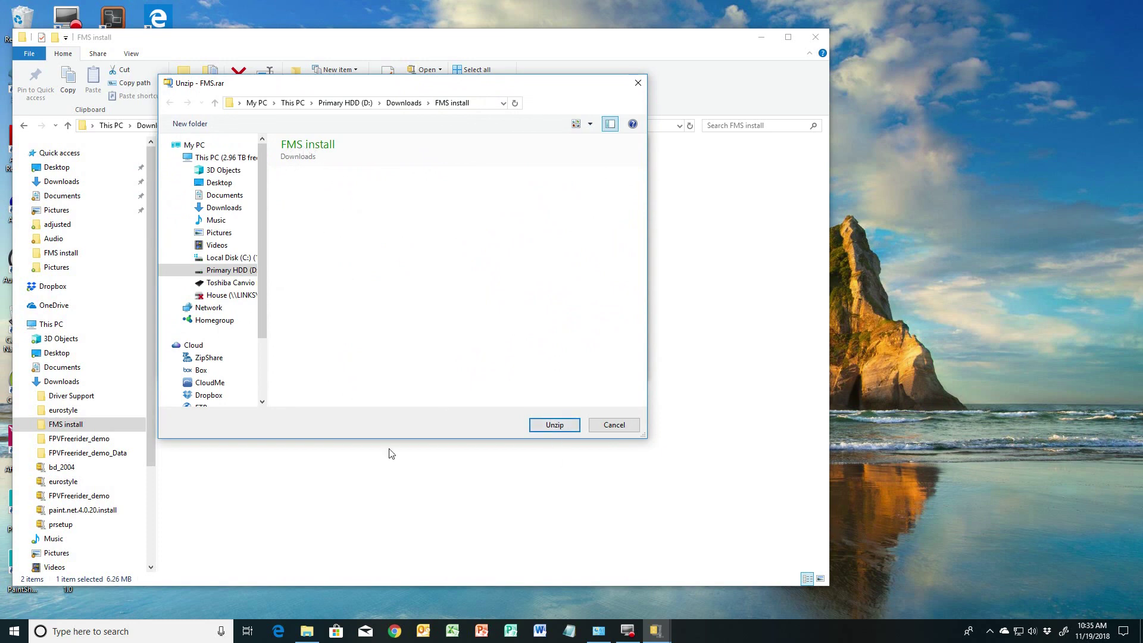
{"action": "left_click", "coordinate": [551, 427]}
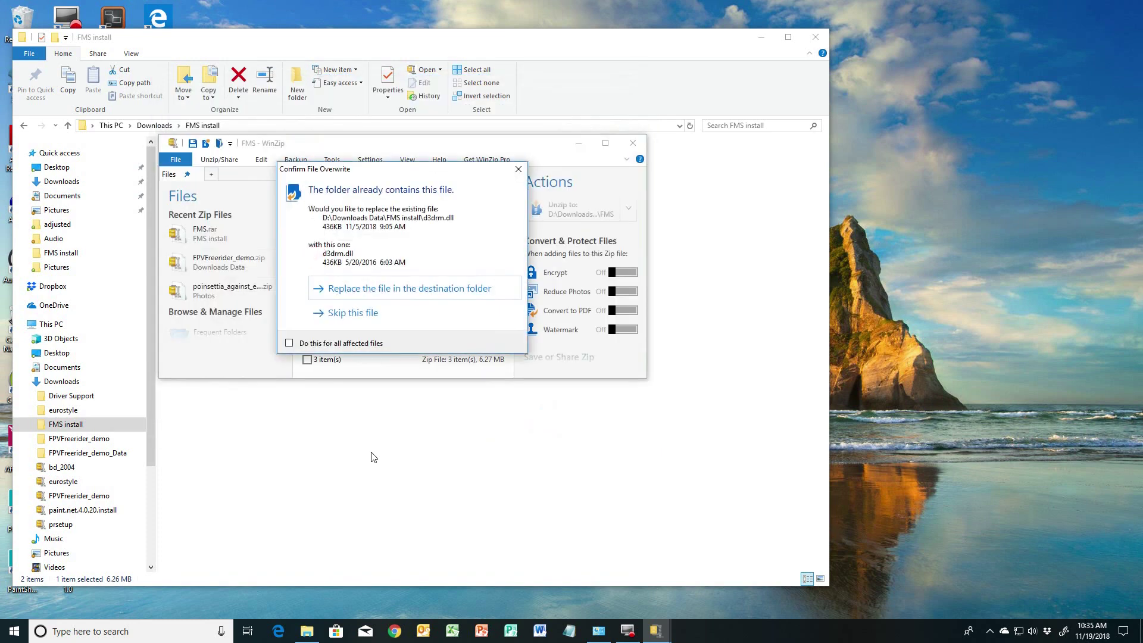
{"action": "left_click", "coordinate": [391, 288]}
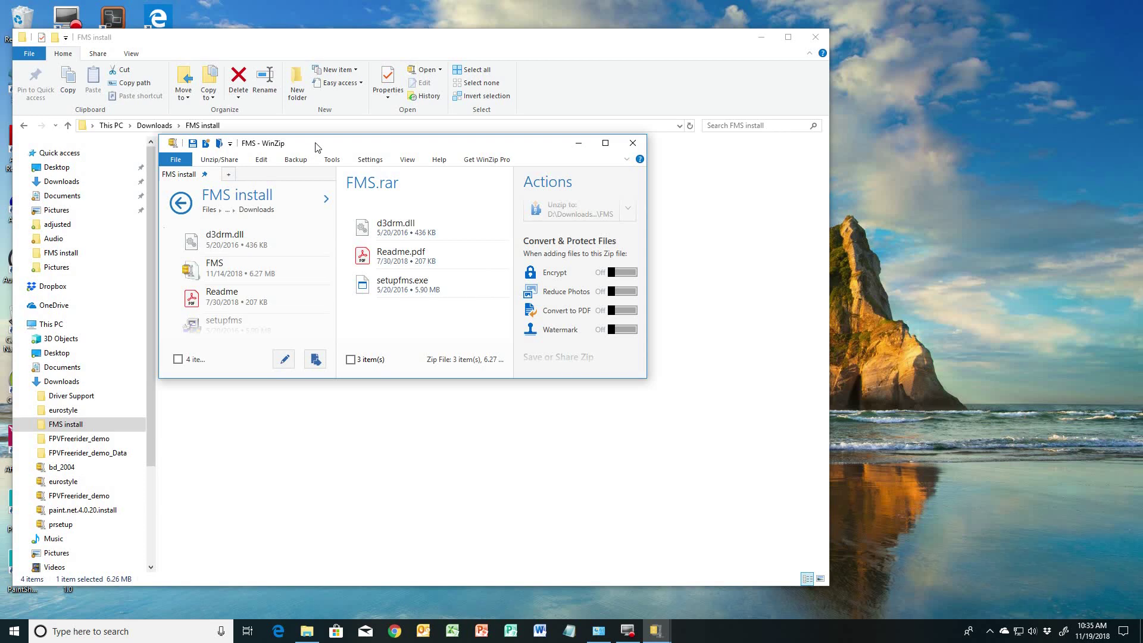
{"action": "left_click_drag", "start_coordinate": [316, 148], "coordinate": [379, 250]}
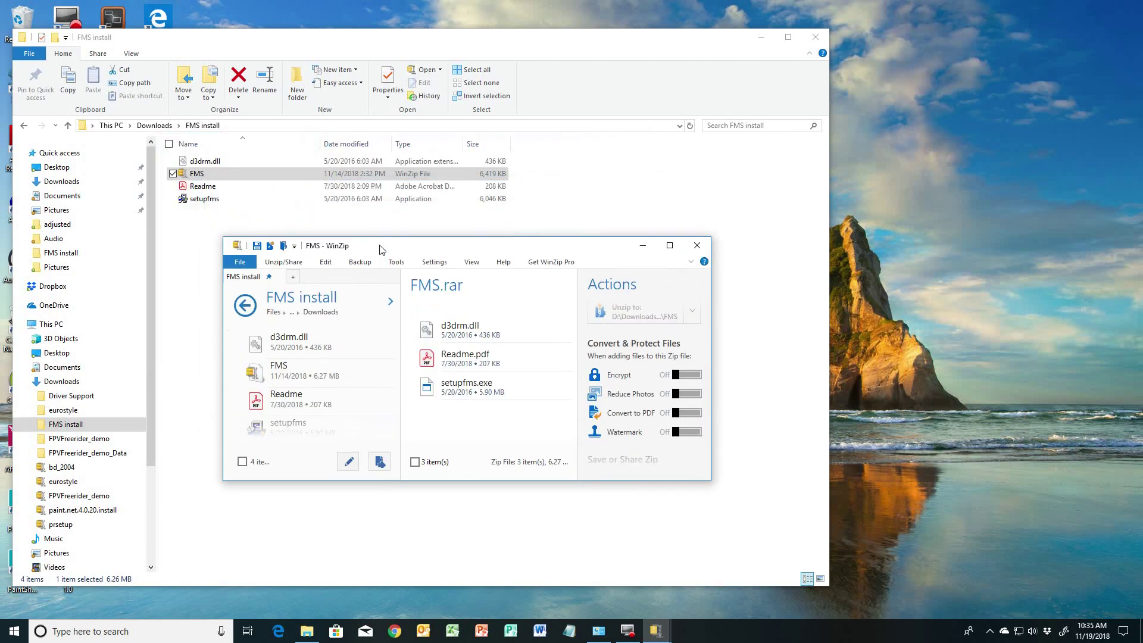
{"action": "left_click", "coordinate": [699, 243]}
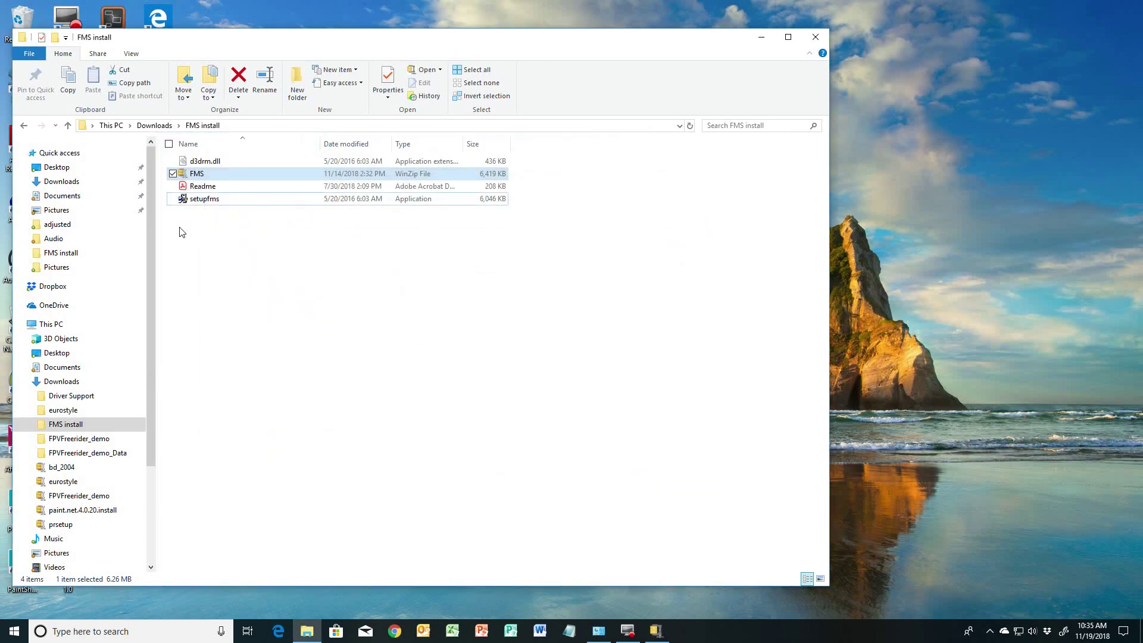
- Install FMS 2.0 Beta 7 in English to C:\Program Files (x86)\FMS, accepting the license
{"action": "left_click", "coordinate": [245, 317]}
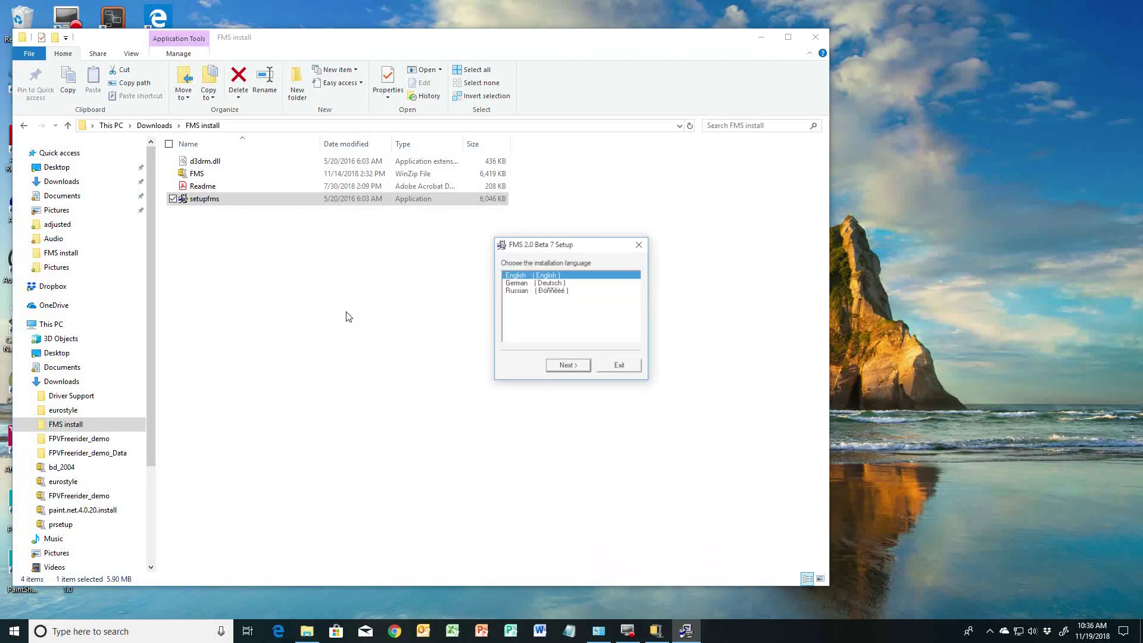
{"action": "left_click", "coordinate": [569, 366]}
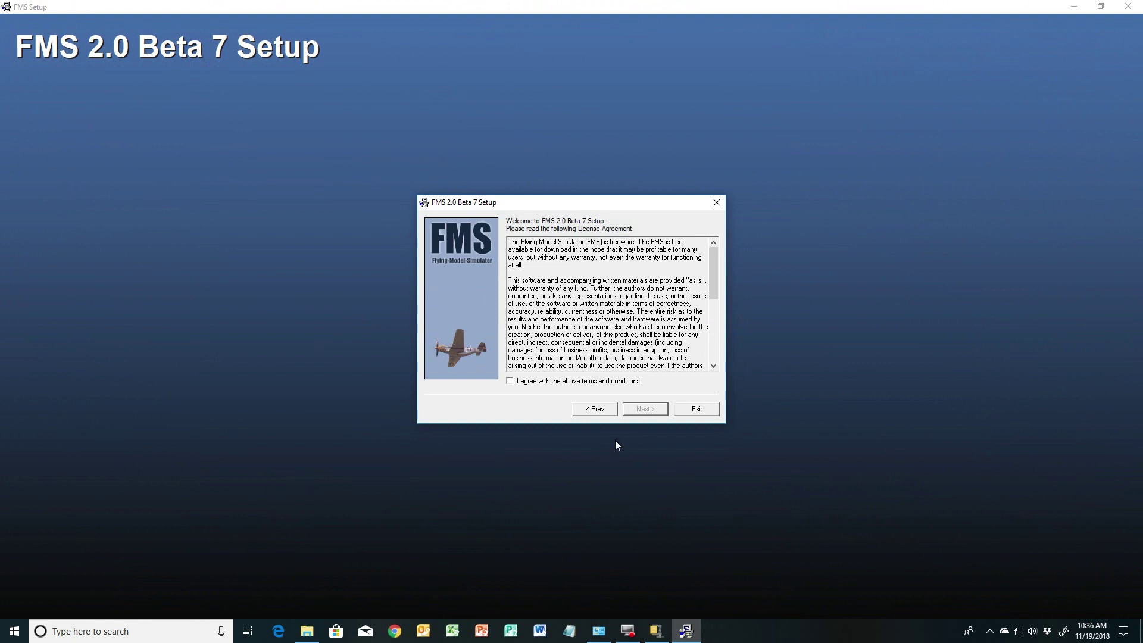
{"action": "left_click", "coordinate": [510, 381]}
{"action": "left_click", "coordinate": [642, 410]}
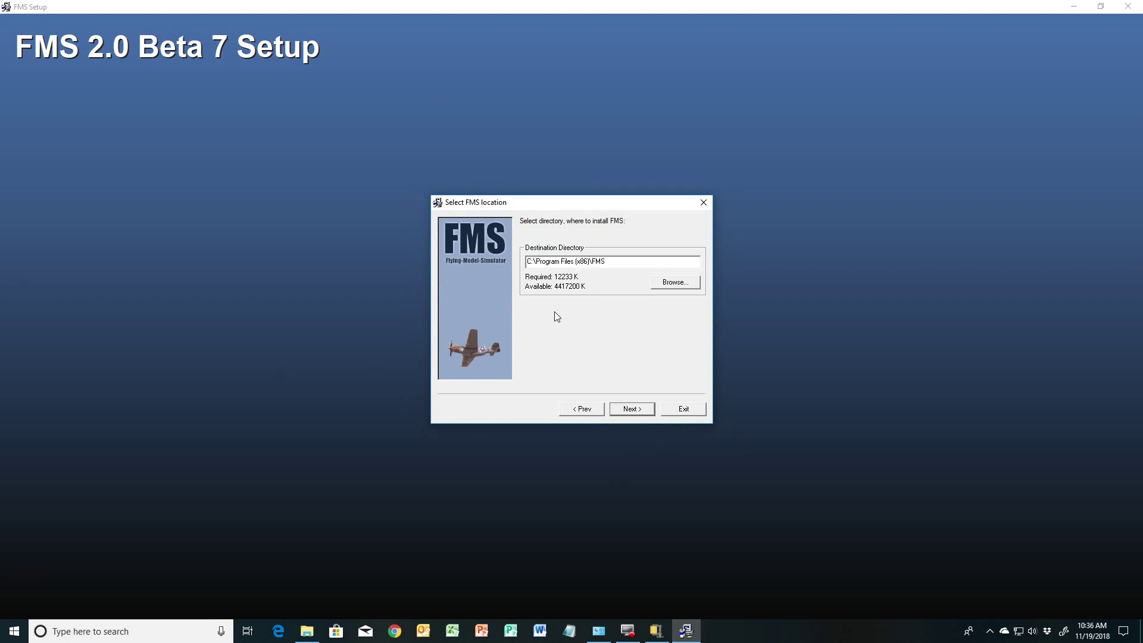
{"action": "left_click", "coordinate": [633, 409]}
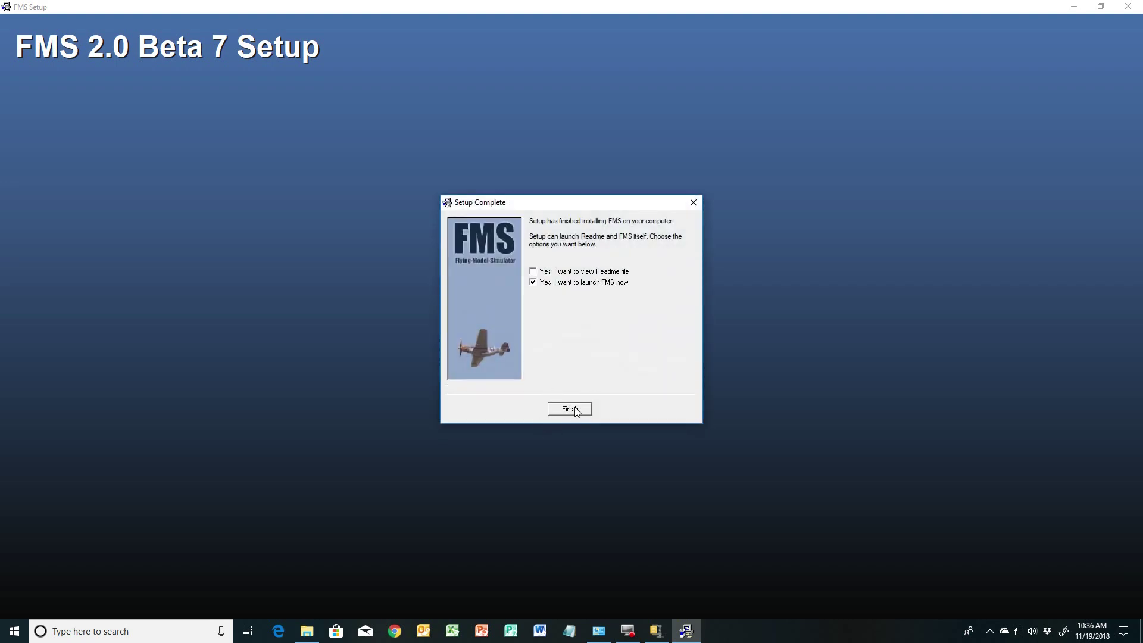
{"action": "left_click", "coordinate": [570, 410]}
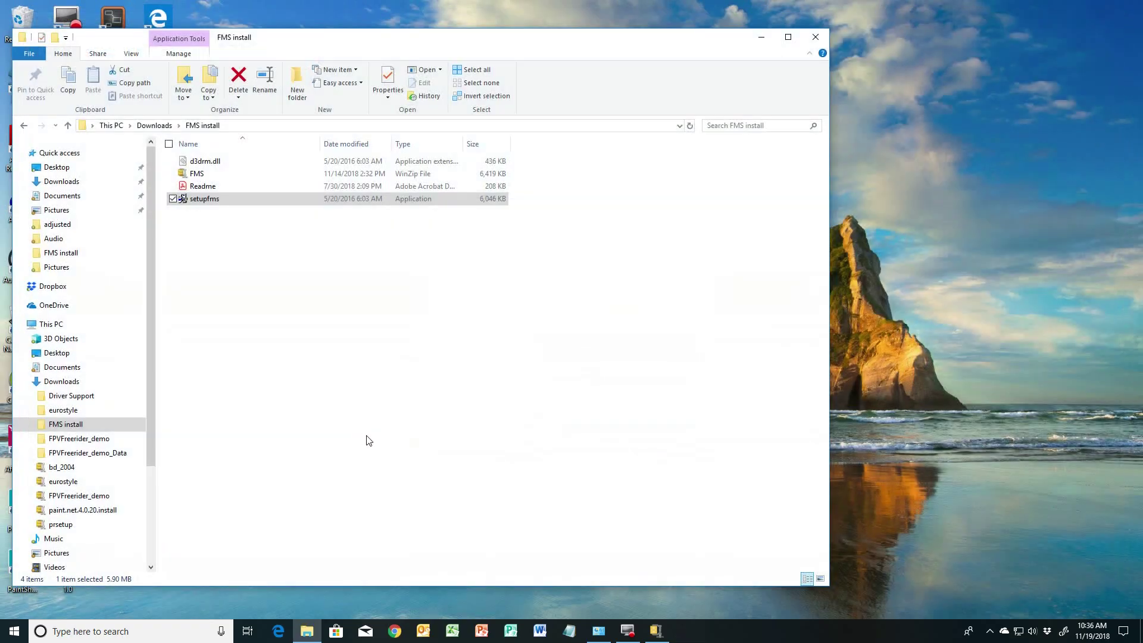
- Minimize Explorer, close WinZip, and move the FMS window up-left and enlarge it
{"action": "left_click", "coordinate": [762, 38]}
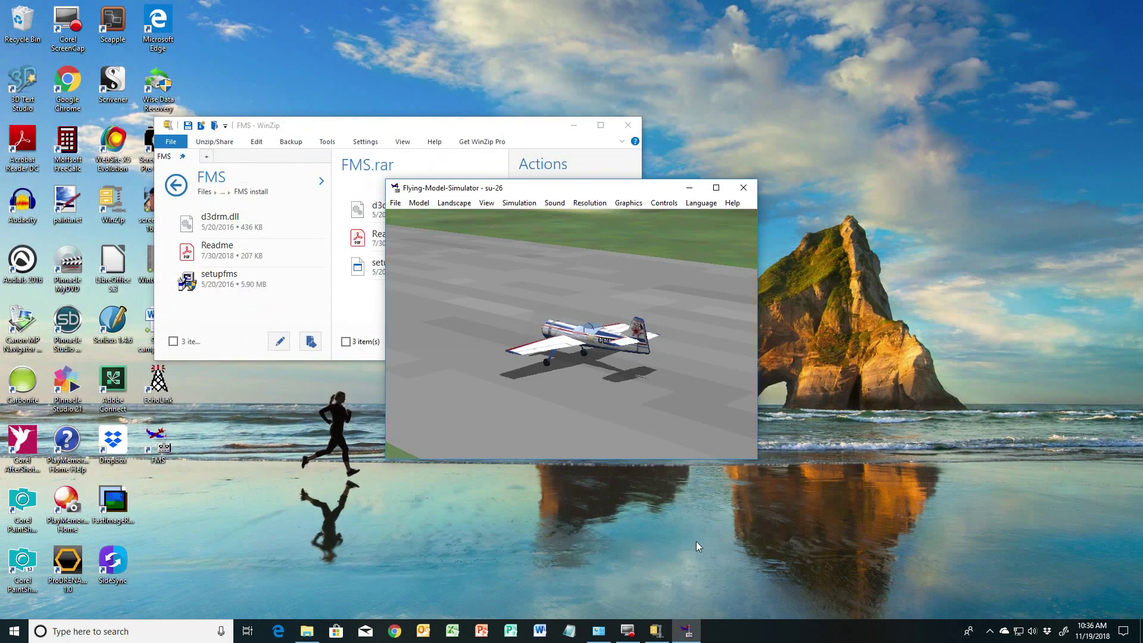
{"action": "left_click", "coordinate": [627, 125]}
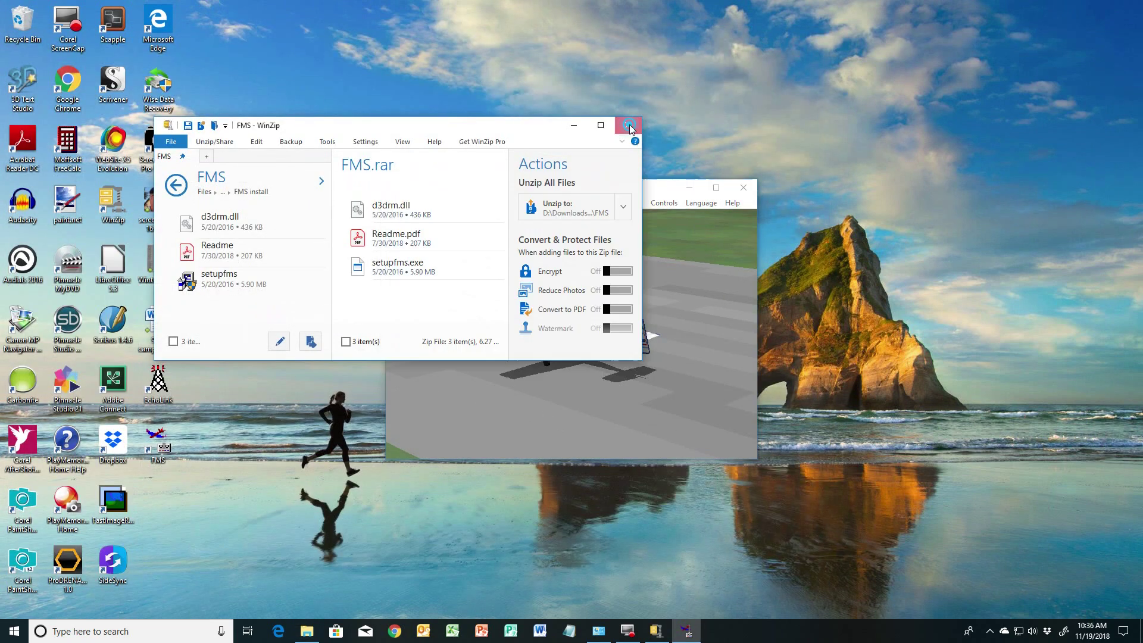
{"action": "left_click_drag", "start_coordinate": [642, 194], "coordinate": [416, 58]}
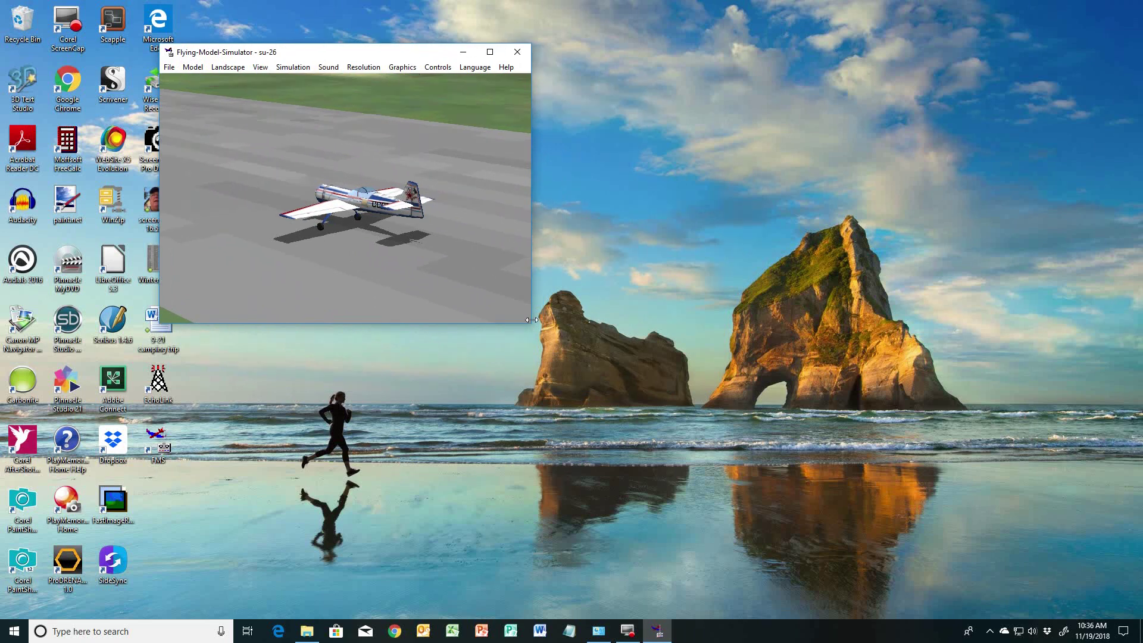
{"action": "left_click_drag", "start_coordinate": [527, 323], "coordinate": [1017, 562]}
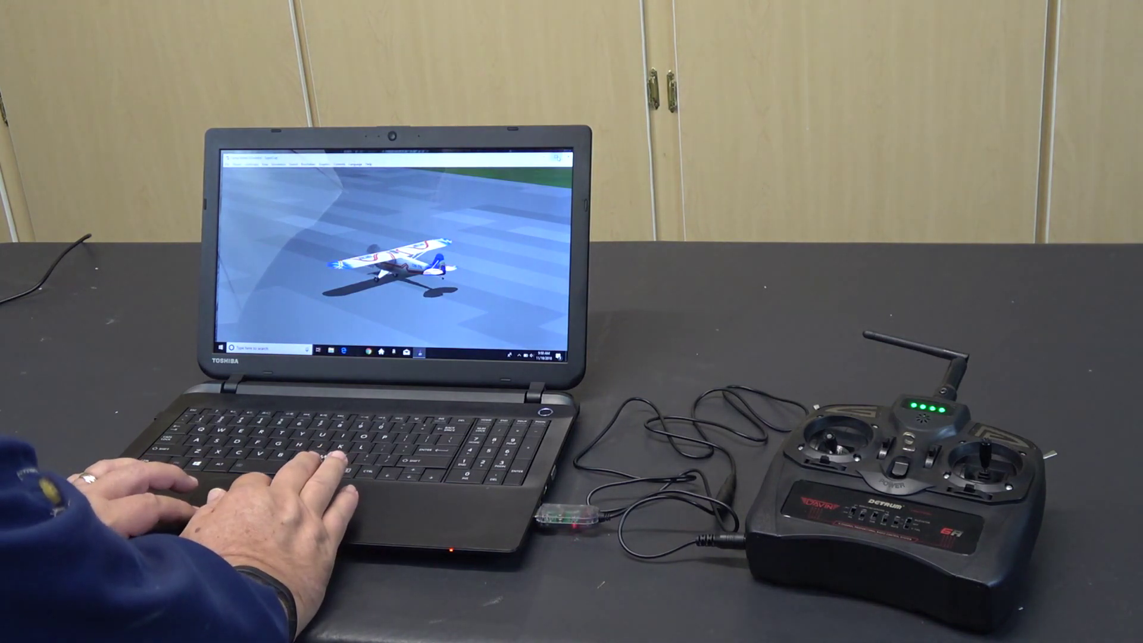
- Maximize the Flying-Model-Simulator window so the MI-AO model fills the screen
{"action": "left_click", "coordinate": [556, 157]}
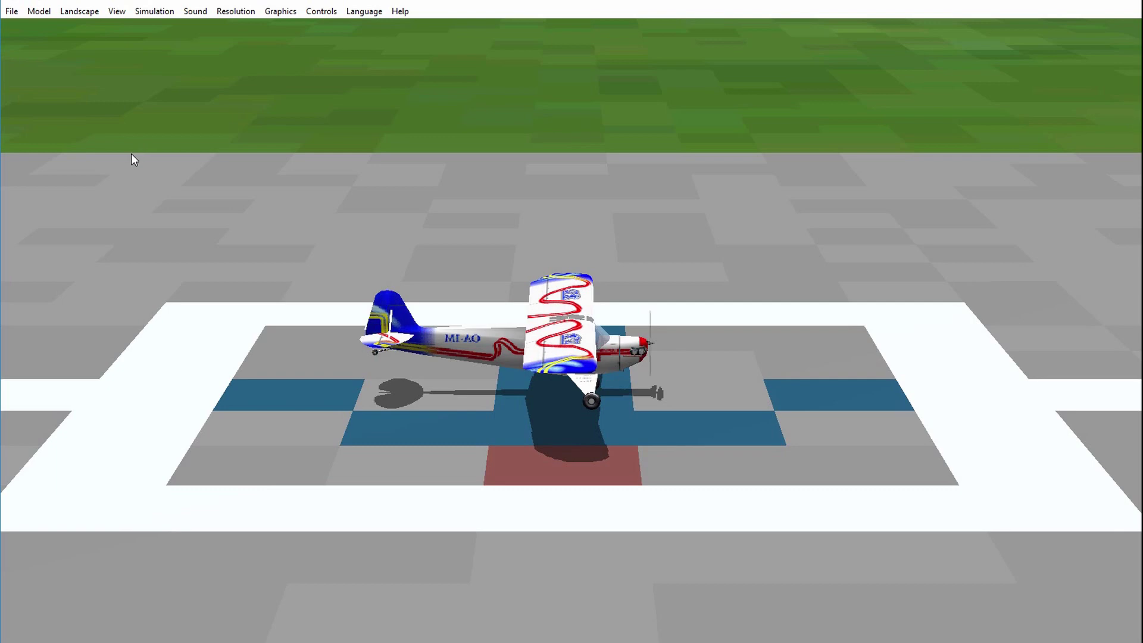
- Load the Super Cub model from SuperCup.par after previewing the Cobra and DG1000 models
{"action": "left_click", "coordinate": [12, 12]}
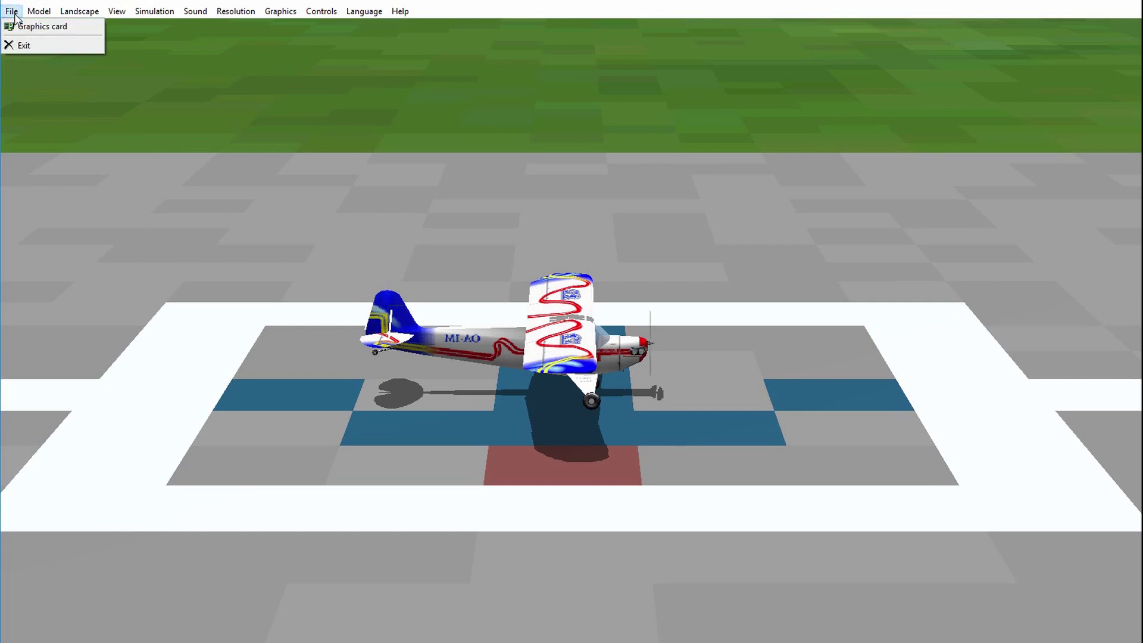
{"action": "mouse_move", "coordinate": [39, 12]}
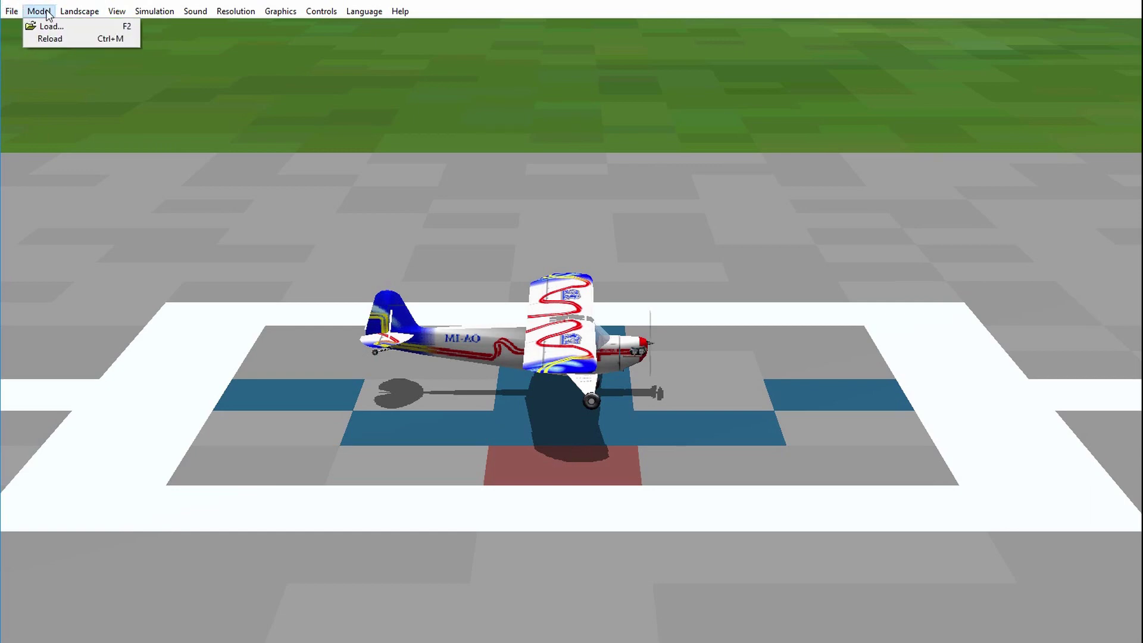
{"action": "left_click", "coordinate": [59, 27]}
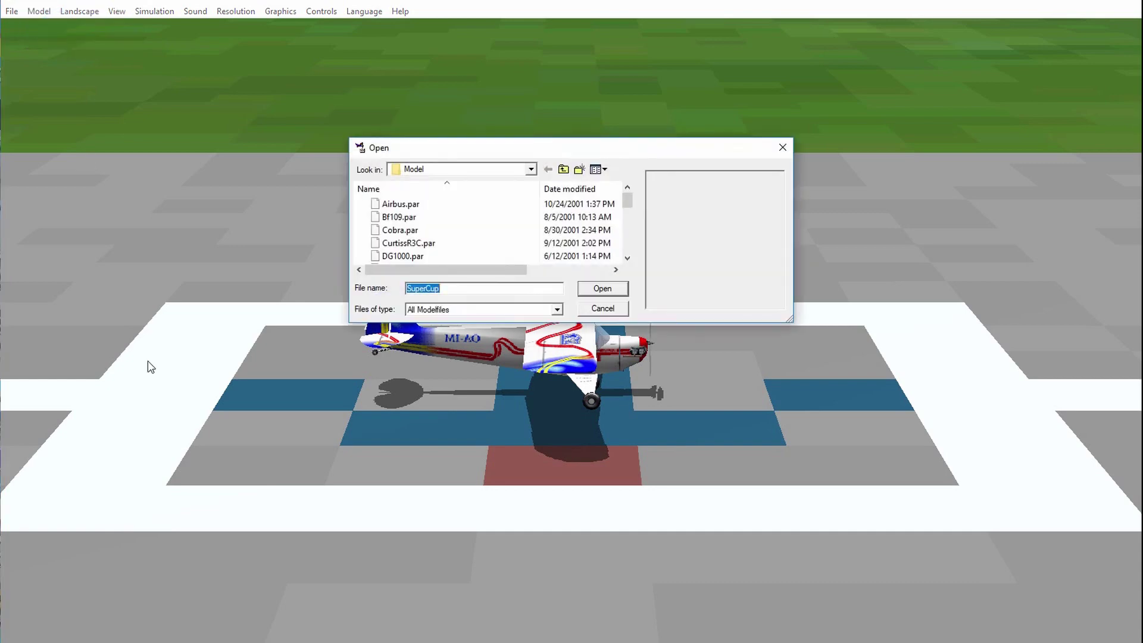
{"action": "left_click", "coordinate": [417, 231]}
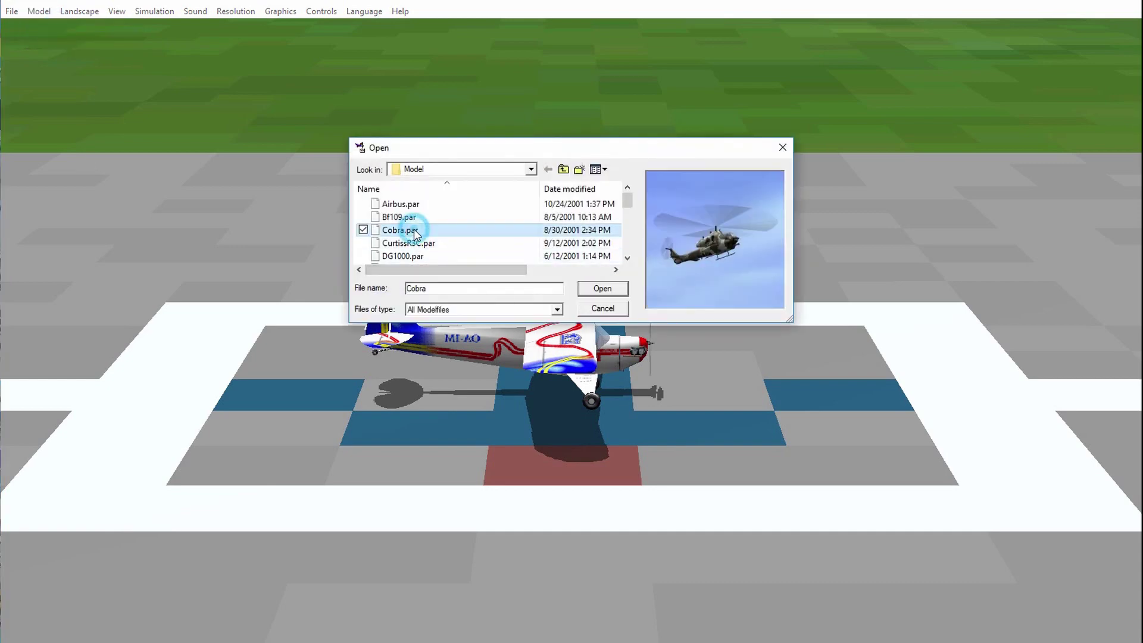
{"action": "left_click", "coordinate": [411, 257]}
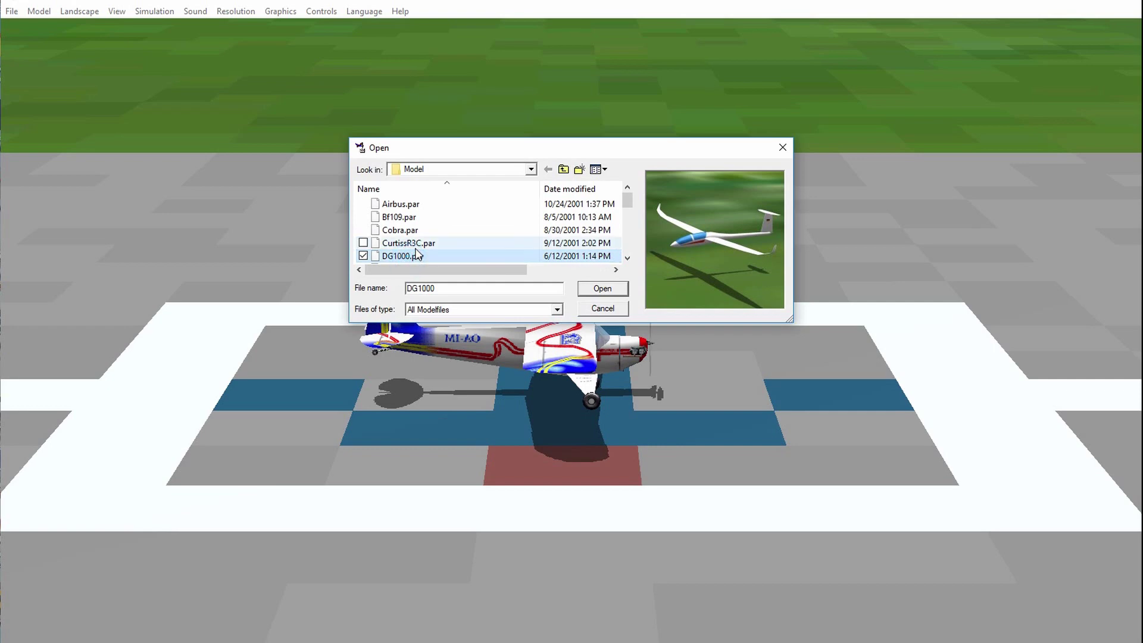
{"action": "left_click_drag", "start_coordinate": [628, 200], "coordinate": [625, 243]}
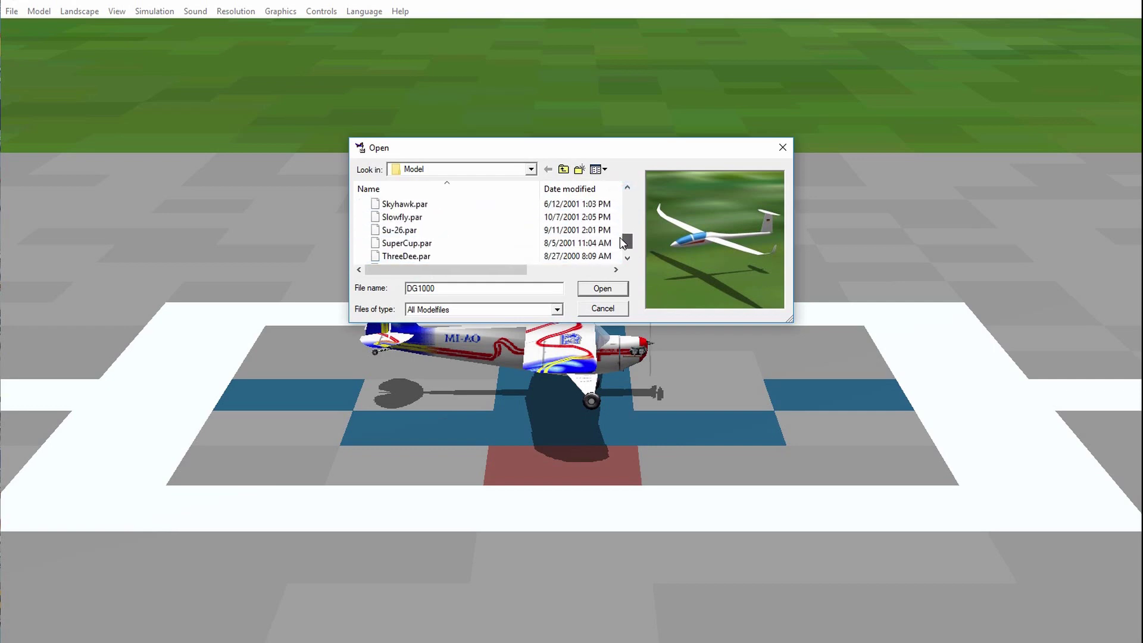
{"action": "left_click", "coordinate": [416, 244]}
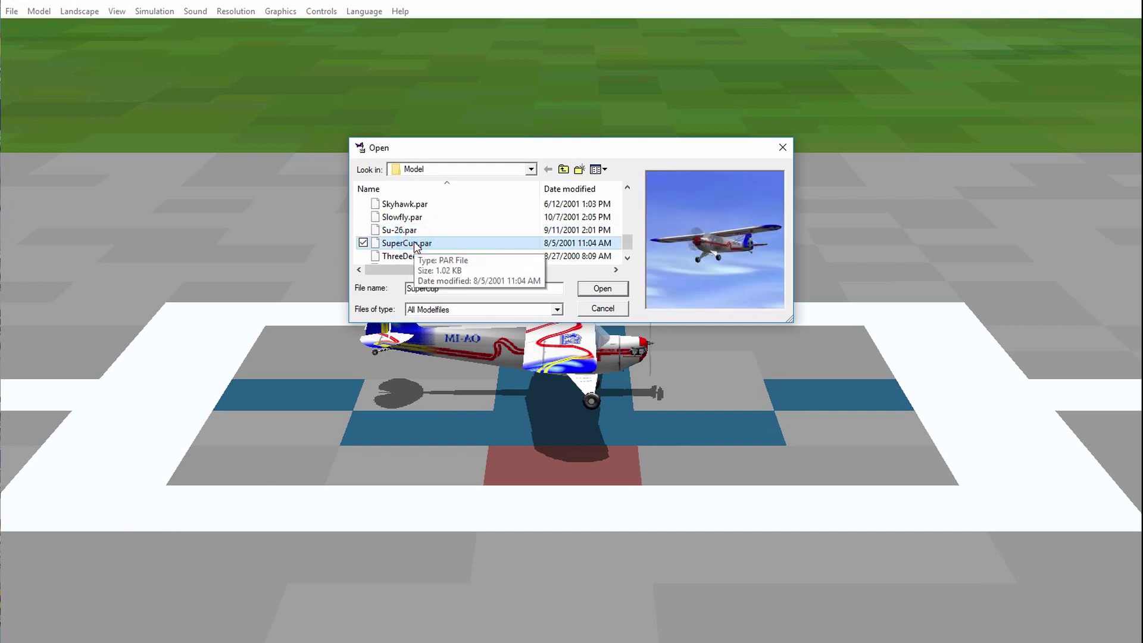
{"action": "left_click", "coordinate": [602, 289]}
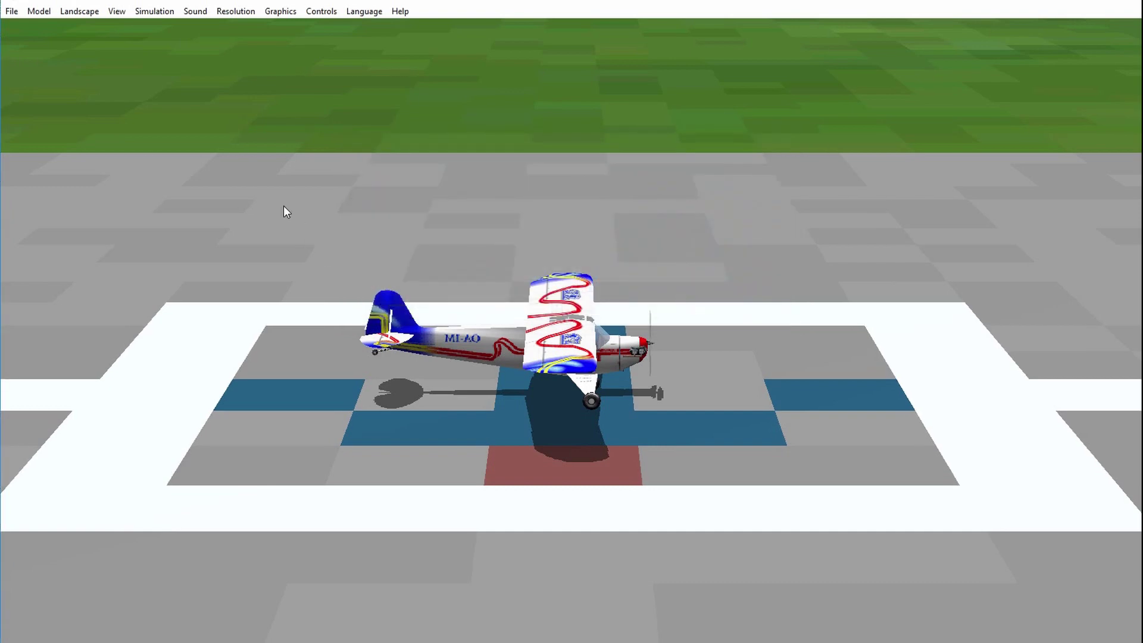
{"action": "left_click", "coordinate": [84, 13]}
- Load Switzerland.scn as the landscape after previewing Islet and Sea_Breeze
{"action": "left_click", "coordinate": [88, 24]}
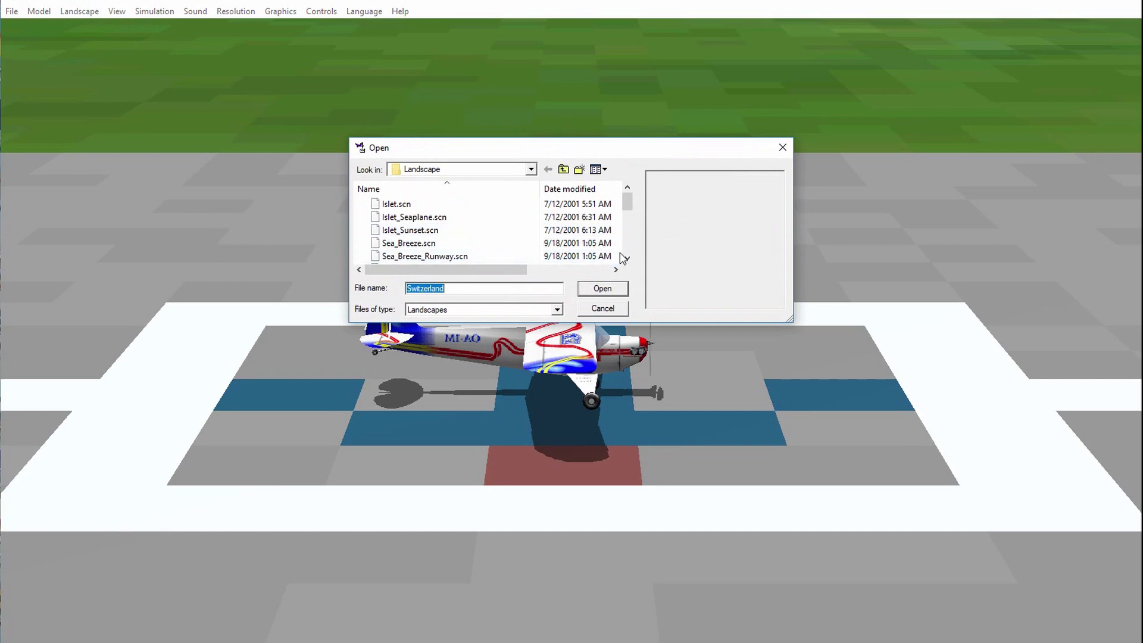
{"action": "left_click", "coordinate": [388, 205]}
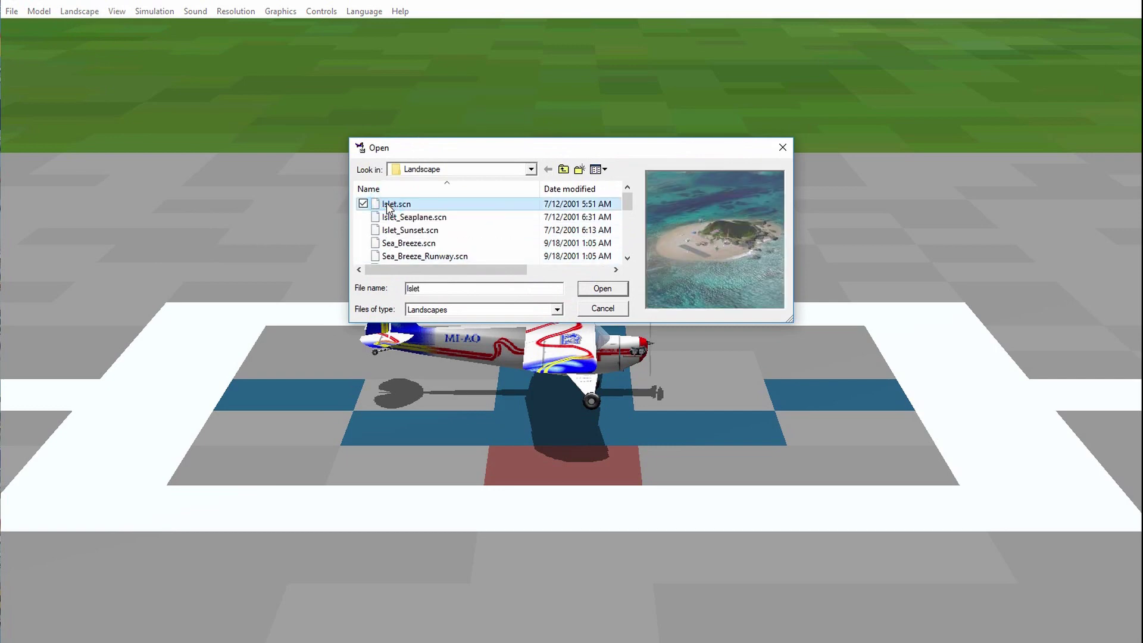
{"action": "left_click", "coordinate": [411, 249]}
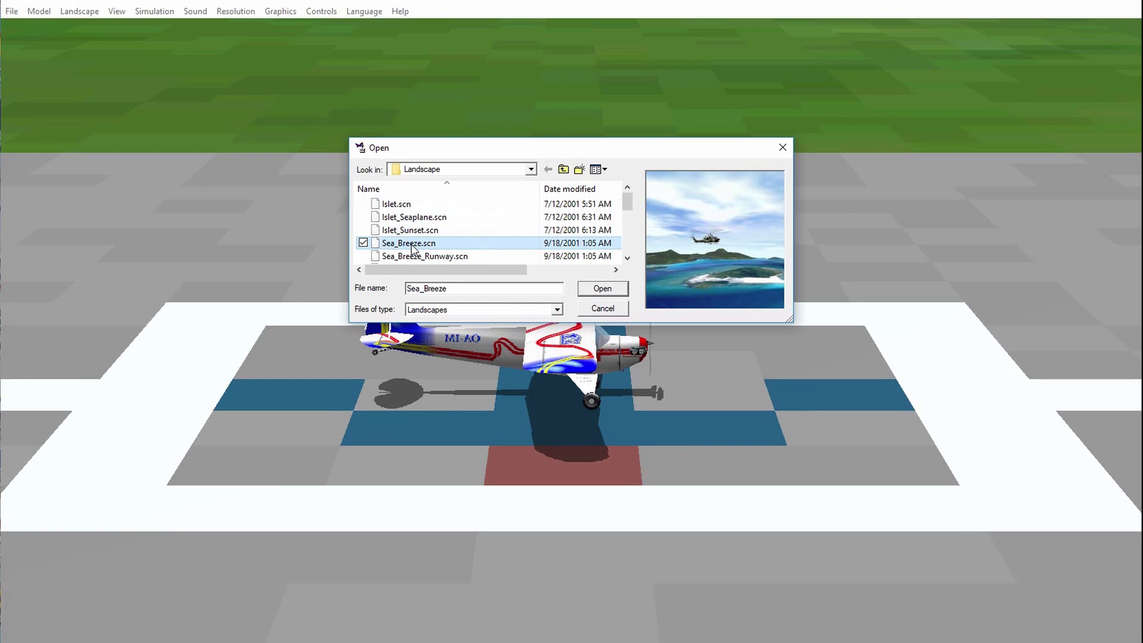
{"action": "left_click_drag", "start_coordinate": [629, 207], "coordinate": [631, 241]}
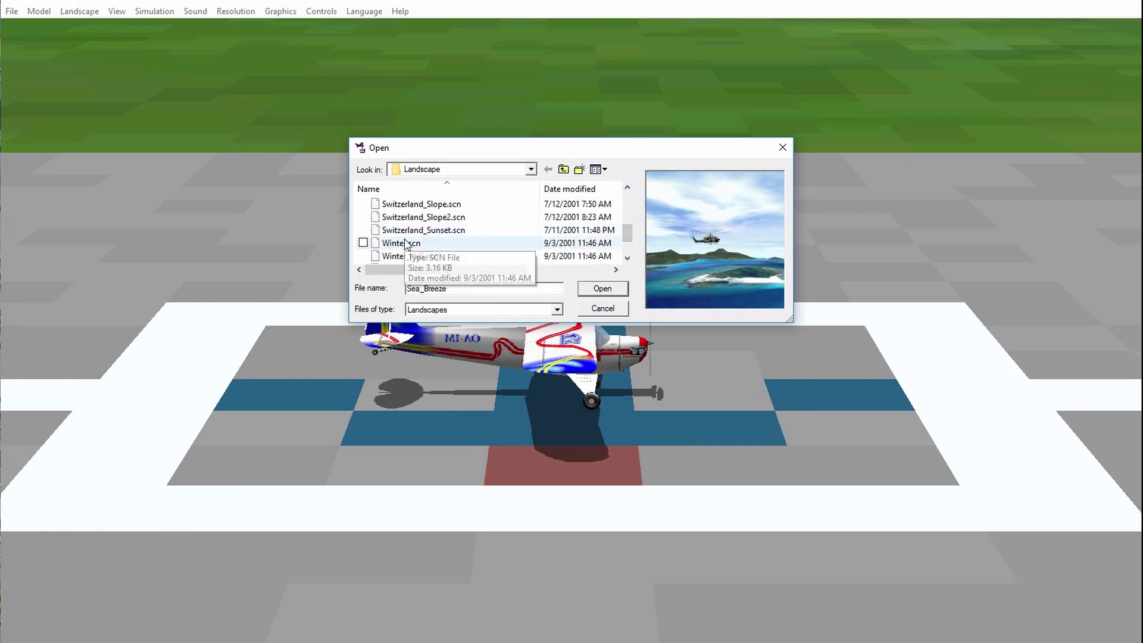
{"action": "scroll", "coordinate": [404, 243], "scroll_direction": "up", "scroll_amount": 2}
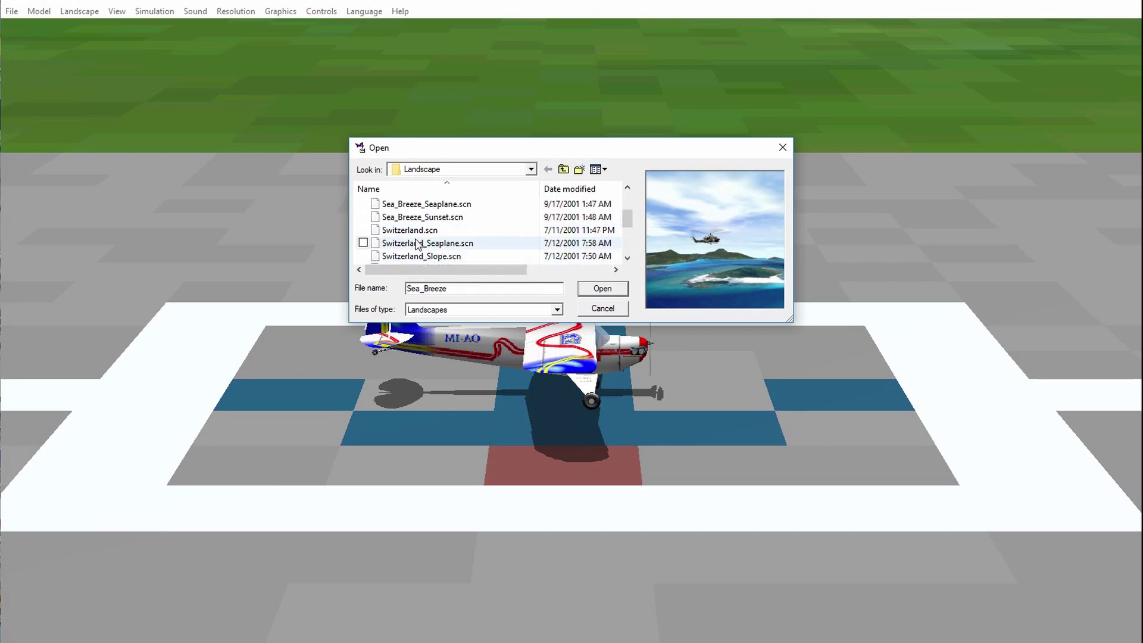
{"action": "left_click", "coordinate": [403, 236]}
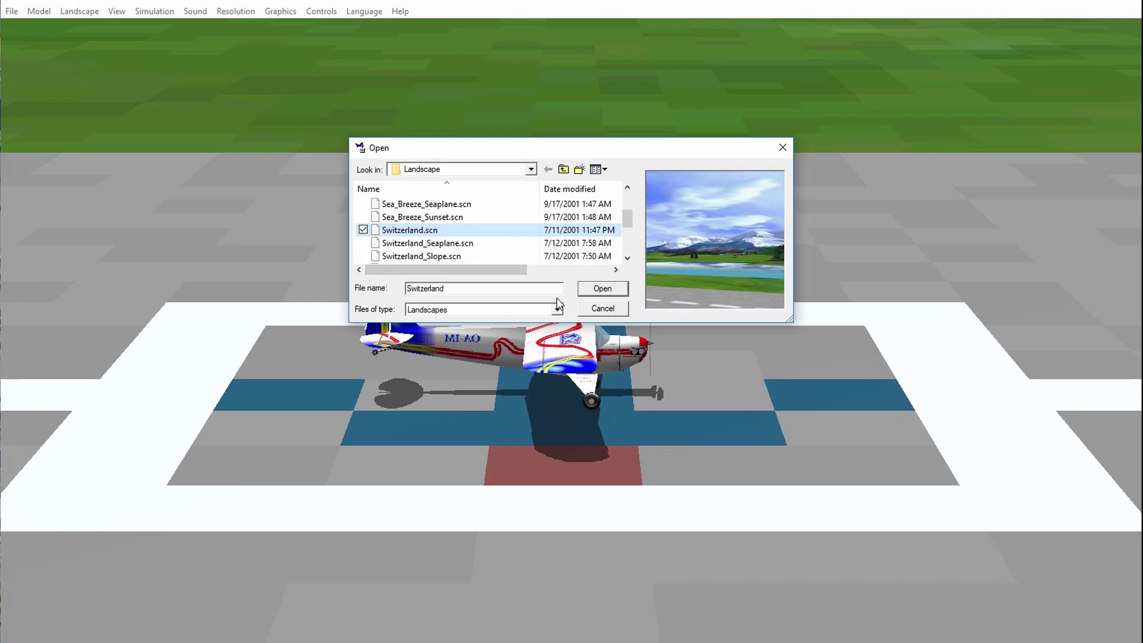
{"action": "left_click", "coordinate": [599, 290]}
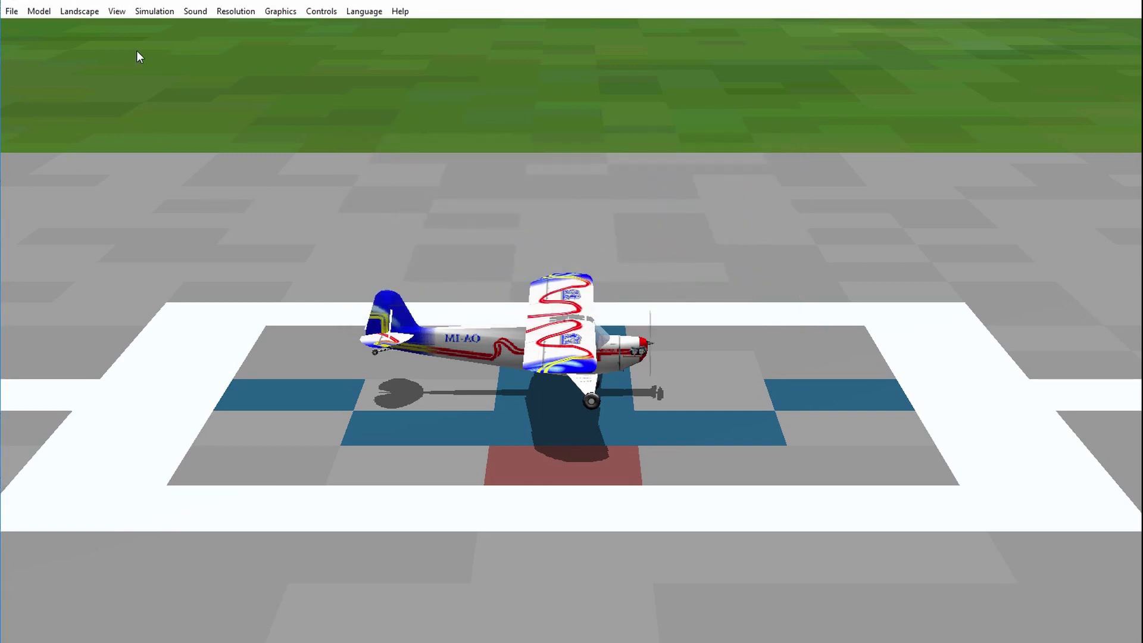
- Review the Simulation, Sound, Resolution, Graphics and Controls menus, ending on keyboard and analog control
{"action": "left_click", "coordinate": [153, 13]}
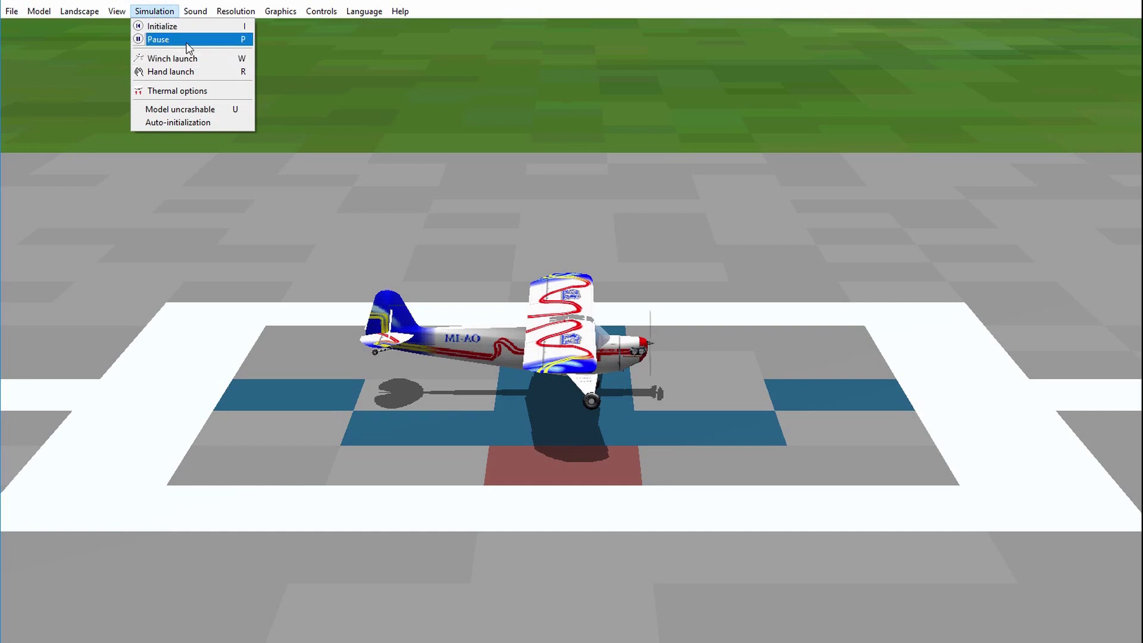
{"action": "mouse_move", "coordinate": [197, 16]}
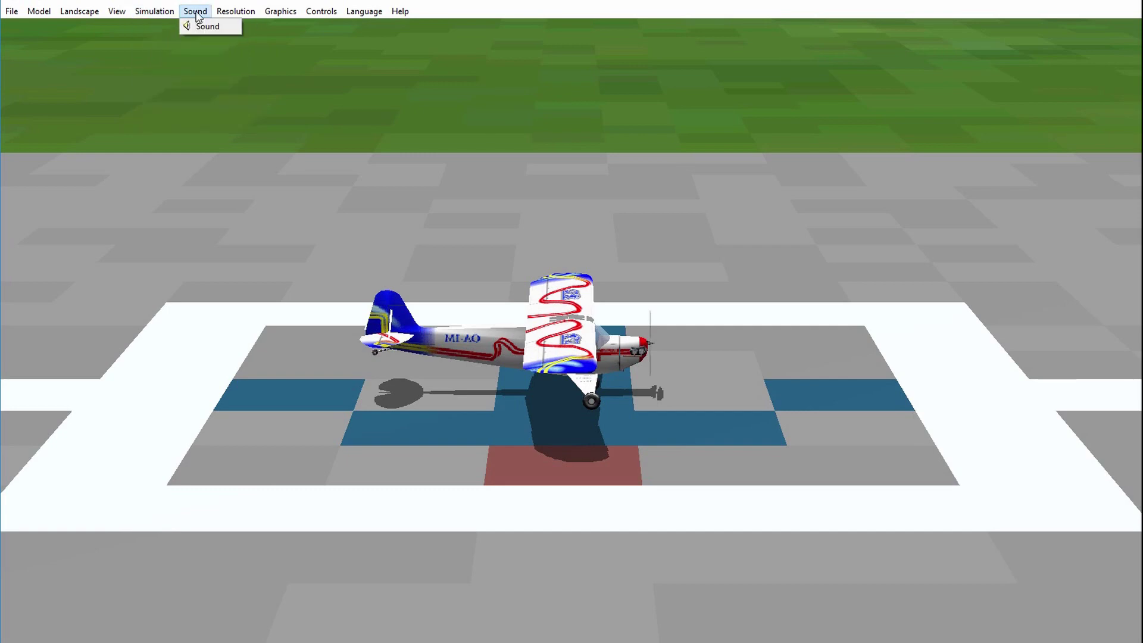
{"action": "mouse_move", "coordinate": [241, 16]}
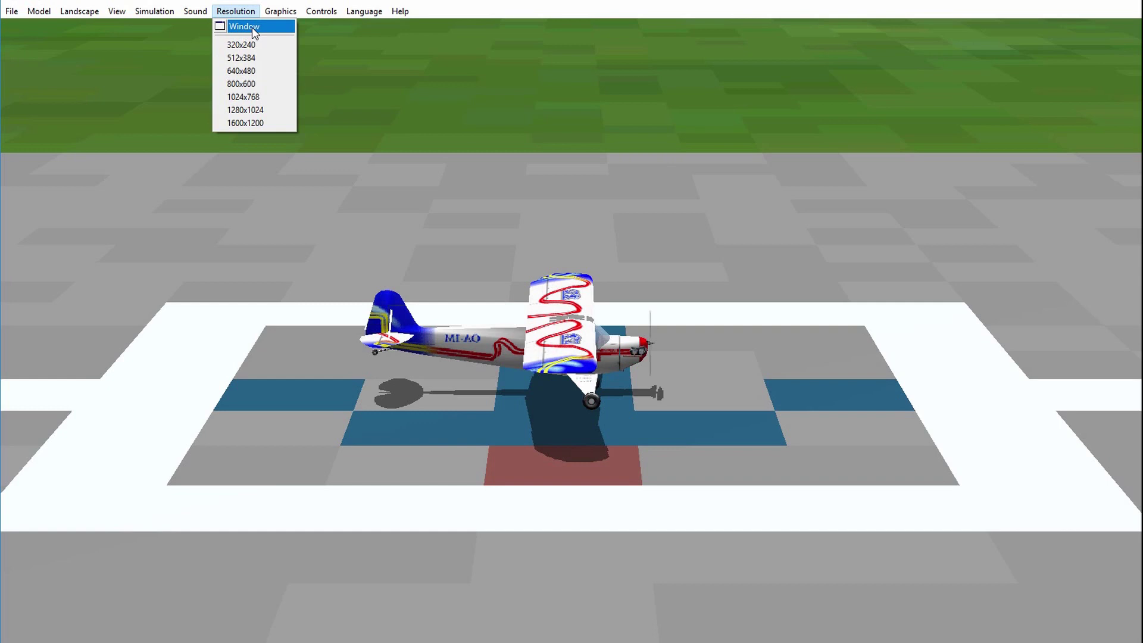
{"action": "mouse_move", "coordinate": [279, 18]}
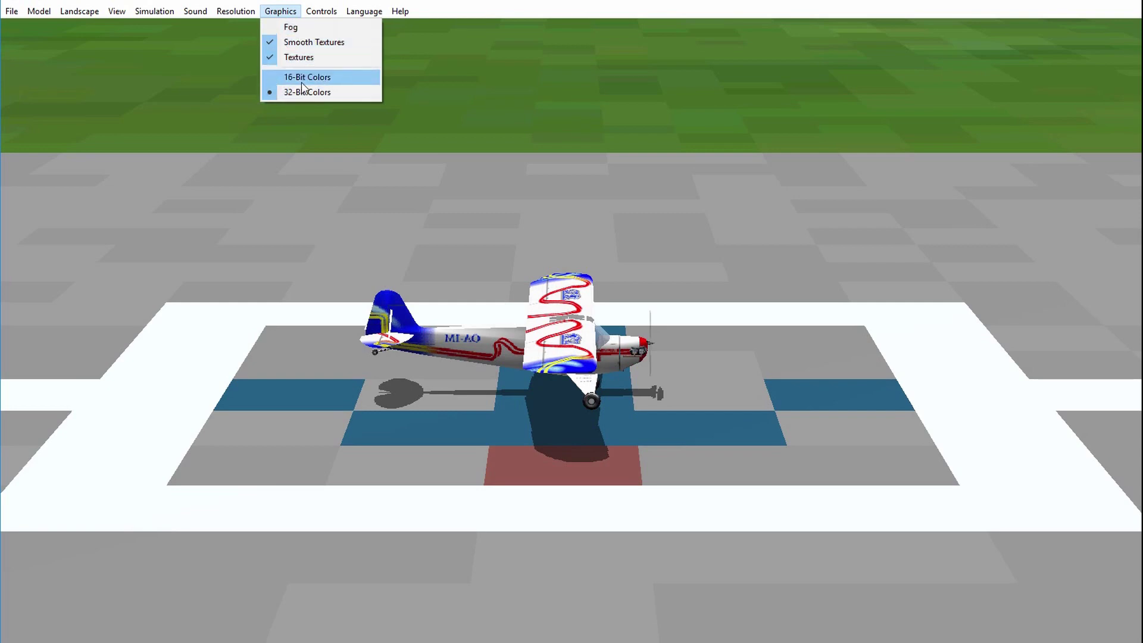
{"action": "mouse_move", "coordinate": [321, 16]}
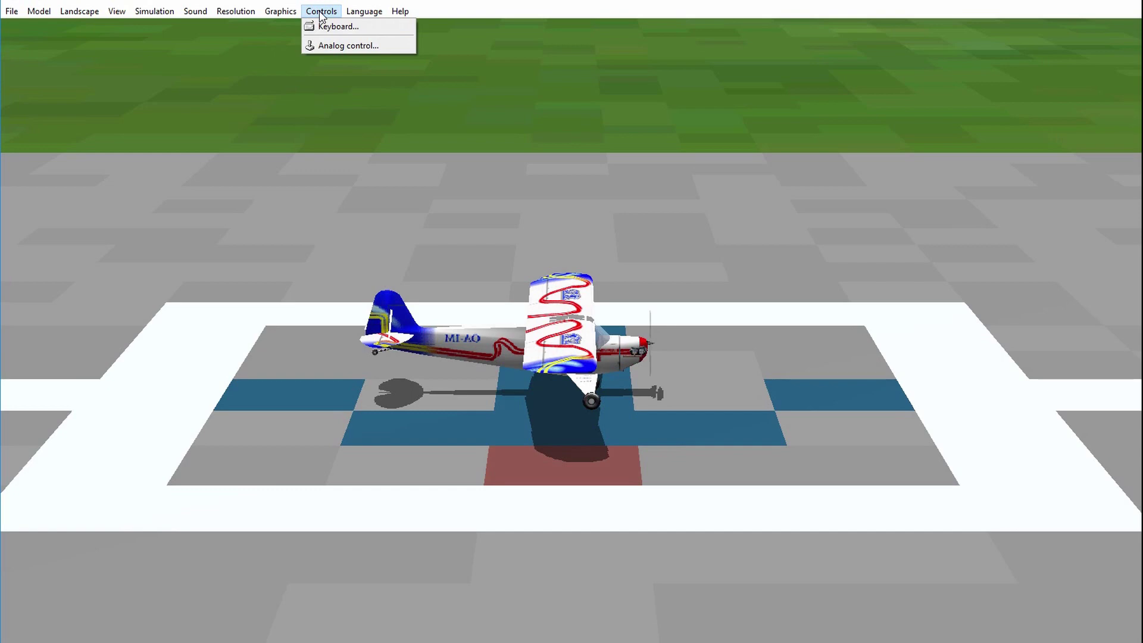
{"action": "left_click", "coordinate": [349, 30]}
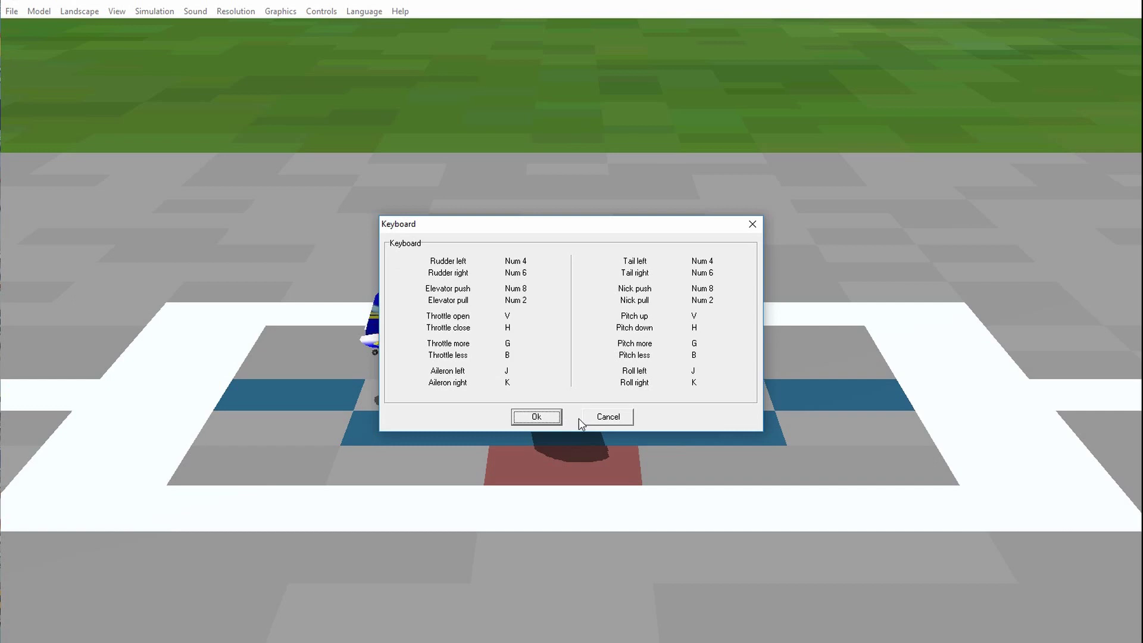
{"action": "left_click", "coordinate": [610, 418]}
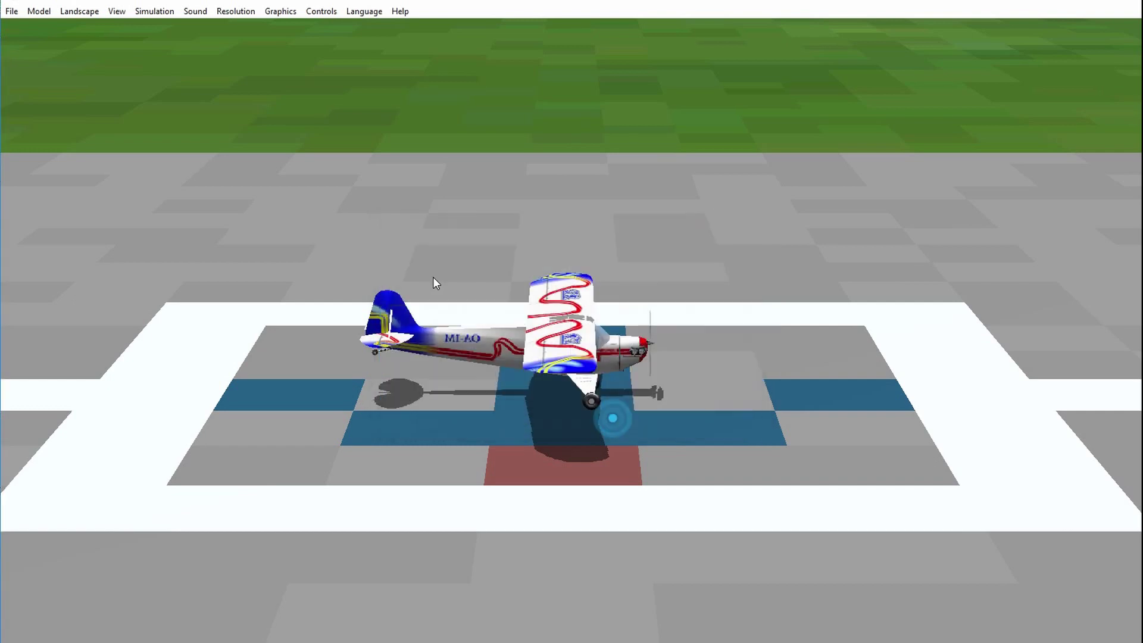
{"action": "left_click", "coordinate": [325, 12]}
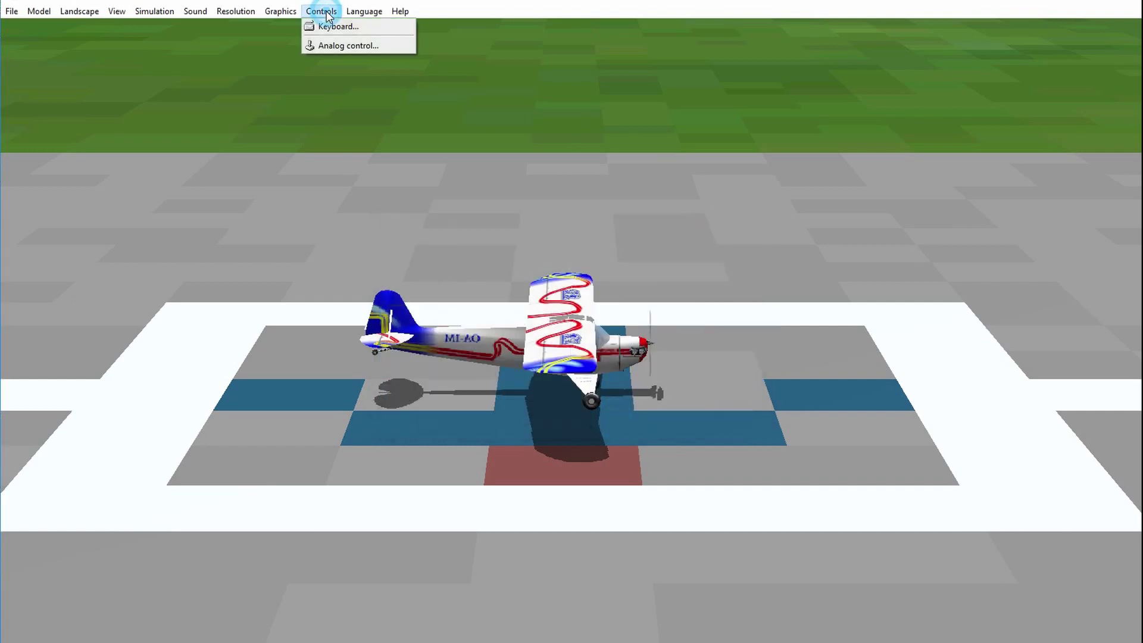
- Keep the Joystick interface for analog control and calibrate the transmitter via Mapping / Calibration
{"action": "left_click", "coordinate": [359, 46]}
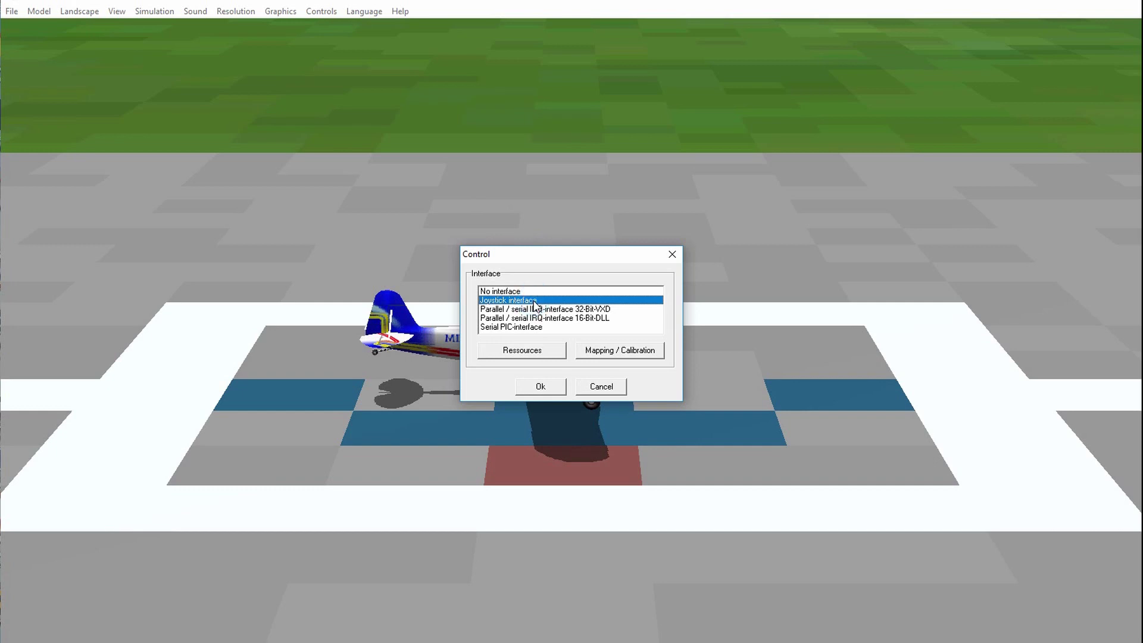
{"action": "left_click", "coordinate": [630, 352]}
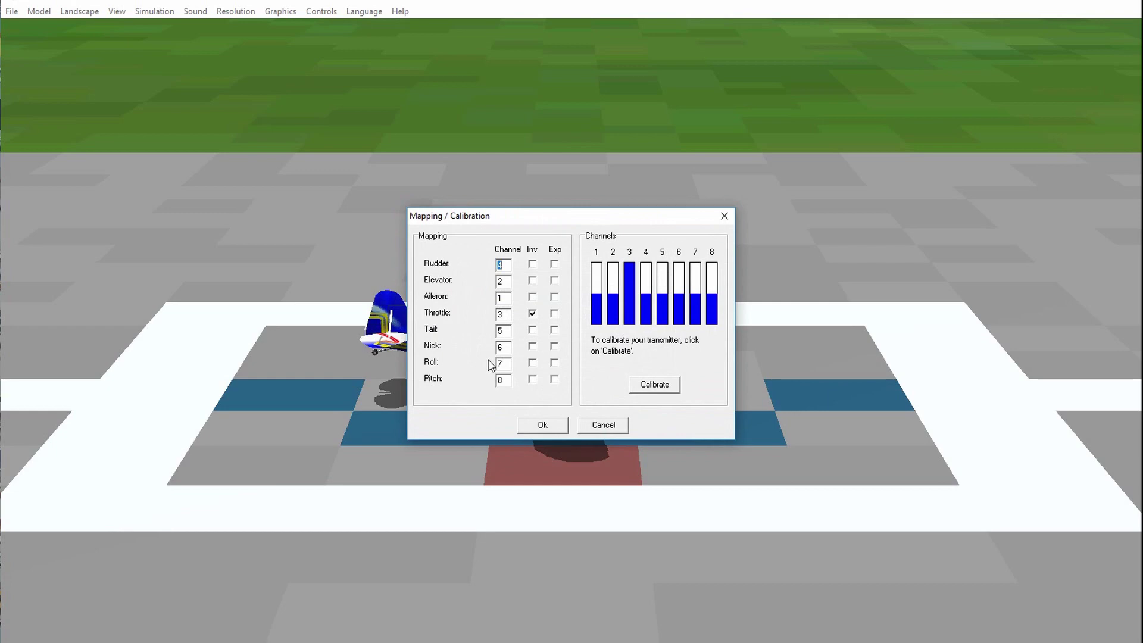
{"action": "left_click", "coordinate": [658, 386]}
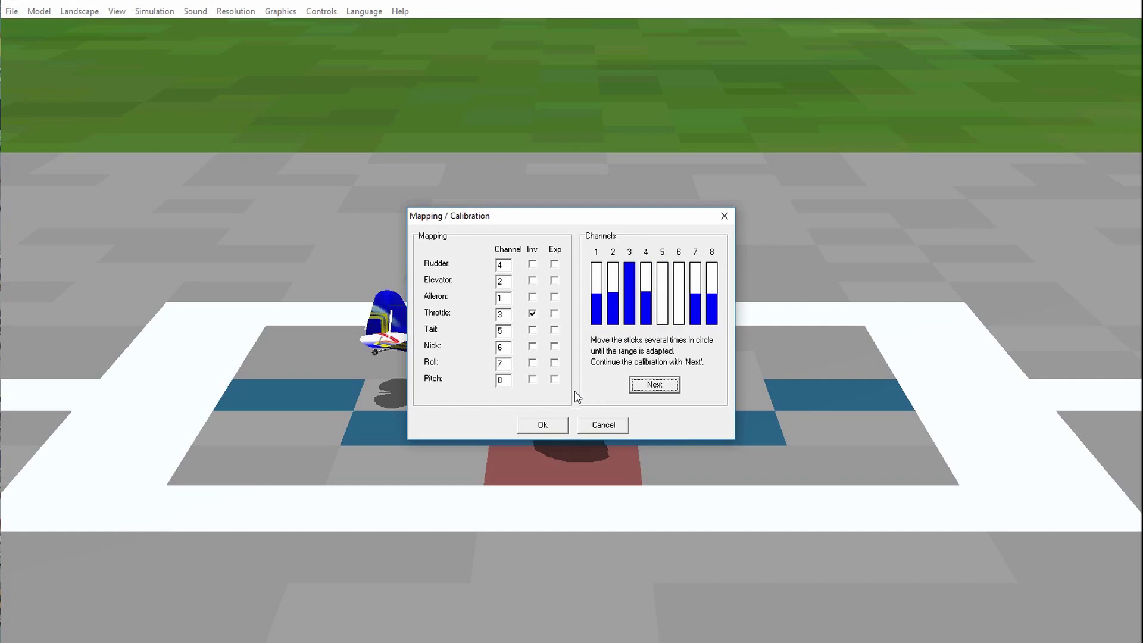
{"action": "left_click", "coordinate": [660, 388]}
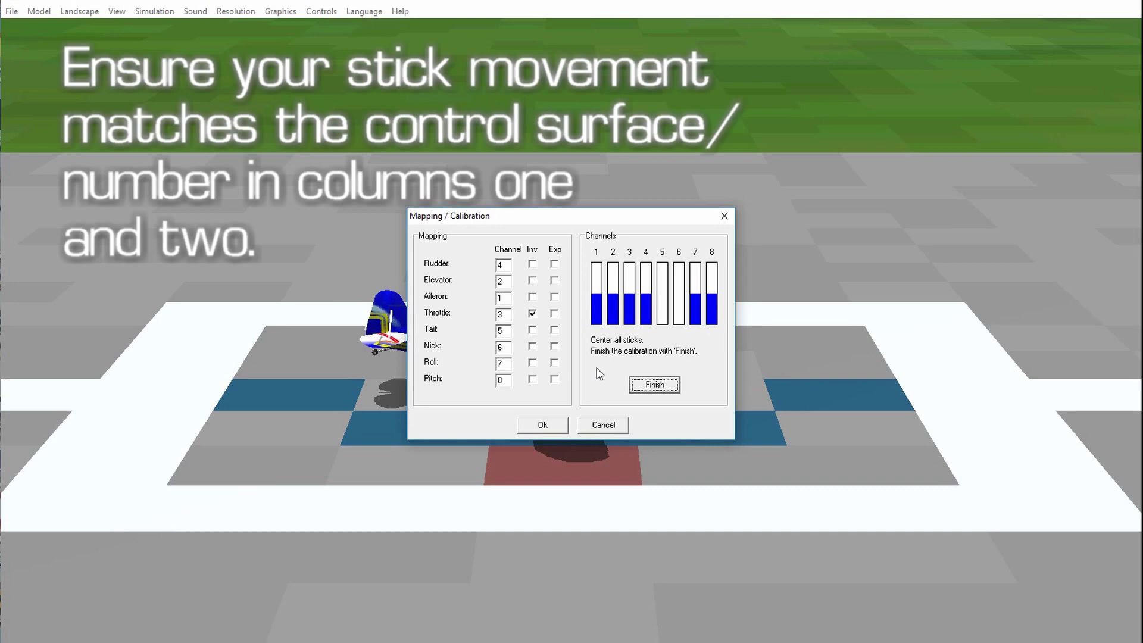
{"action": "left_click", "coordinate": [654, 386]}
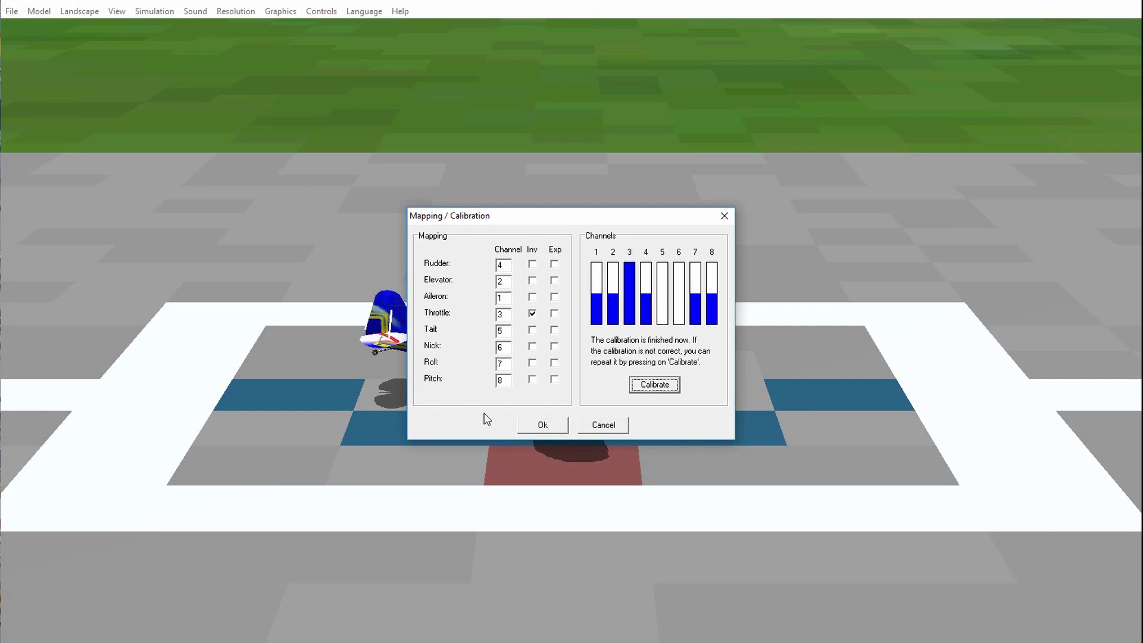
{"action": "left_click", "coordinate": [543, 425]}
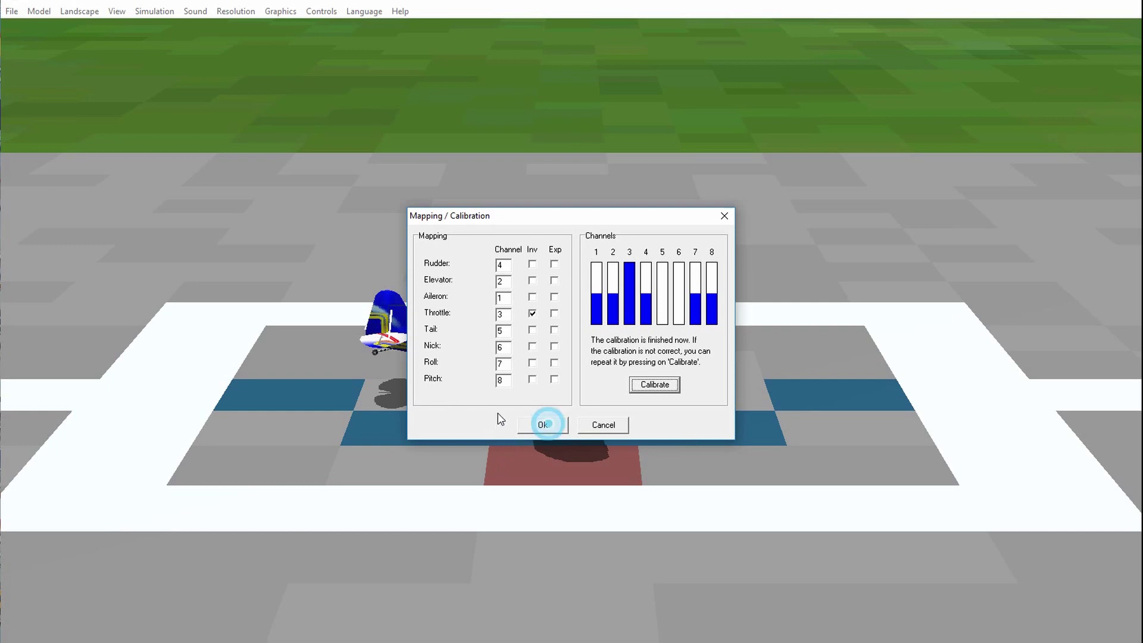
{"action": "left_click", "coordinate": [541, 387]}
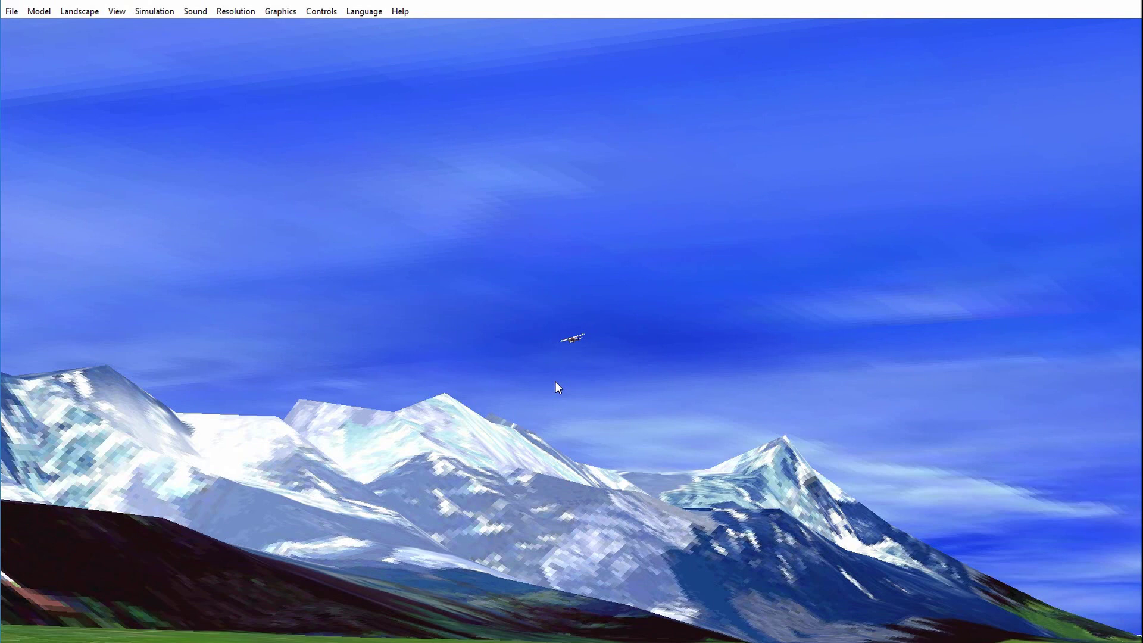
{"action": "left_click", "coordinate": [321, 11]}
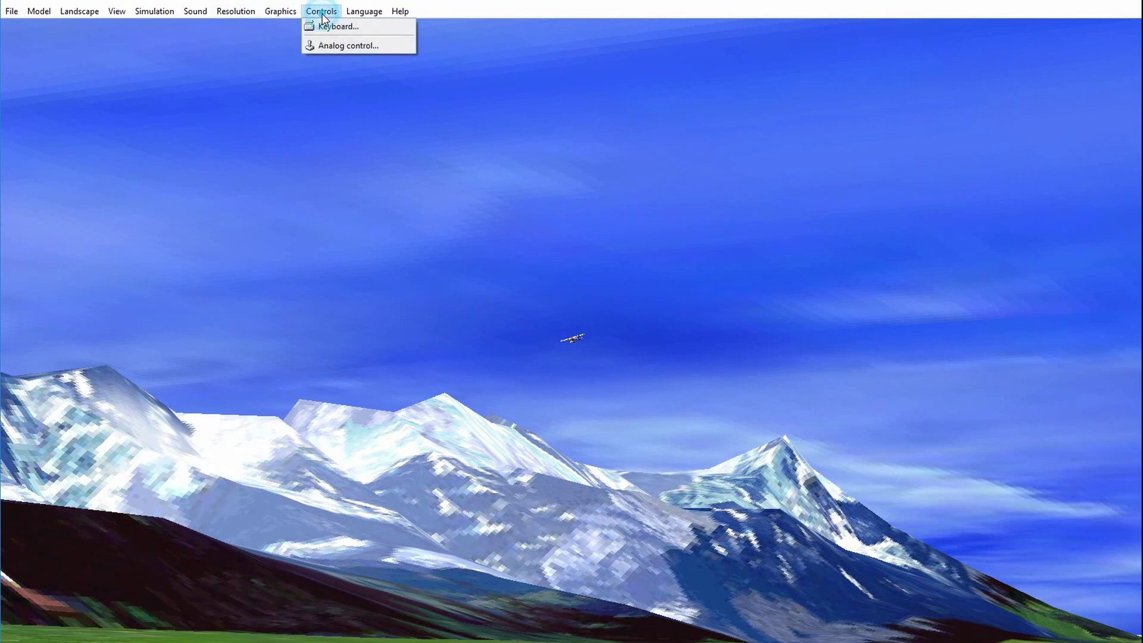
{"action": "left_click", "coordinate": [349, 45]}
{"action": "left_click", "coordinate": [636, 357]}
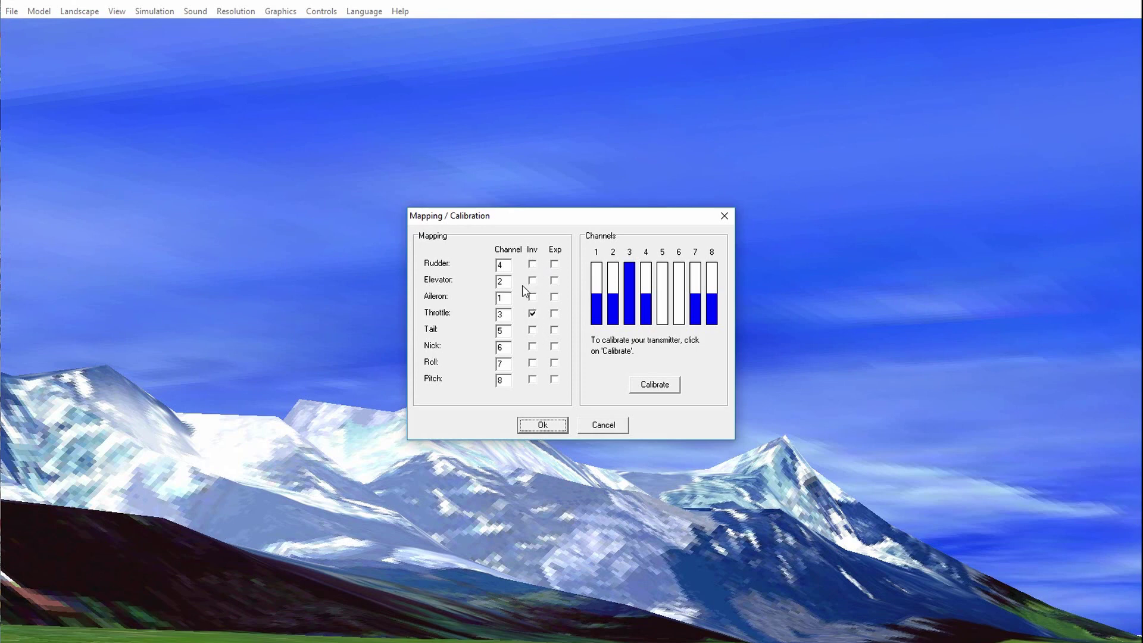
{"action": "left_click", "coordinate": [544, 424]}
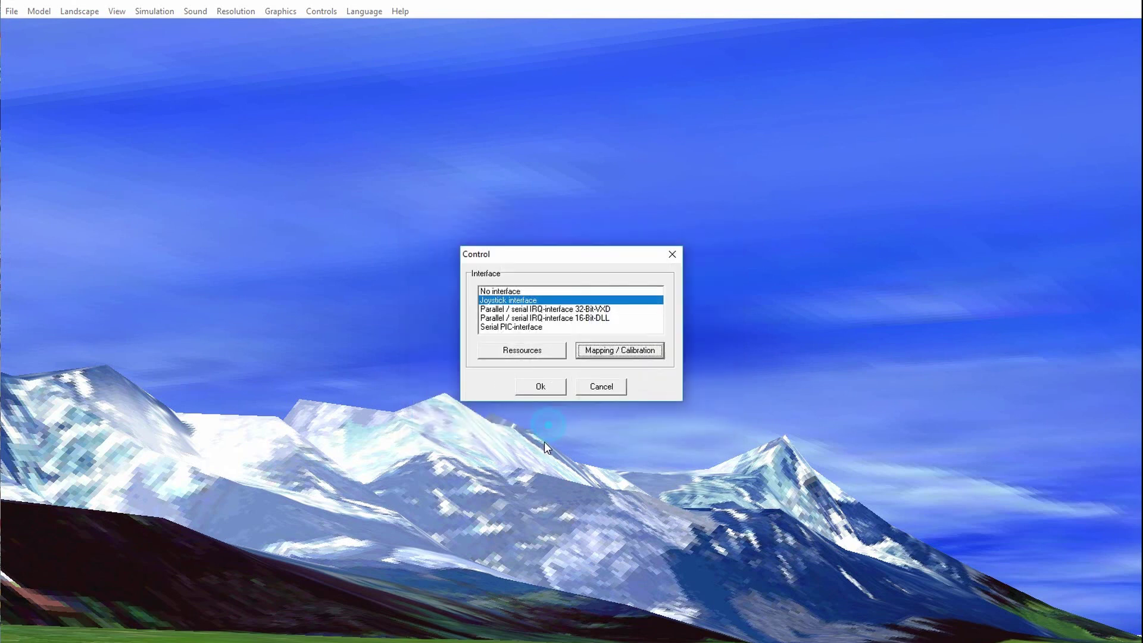
{"action": "left_click", "coordinate": [538, 387]}
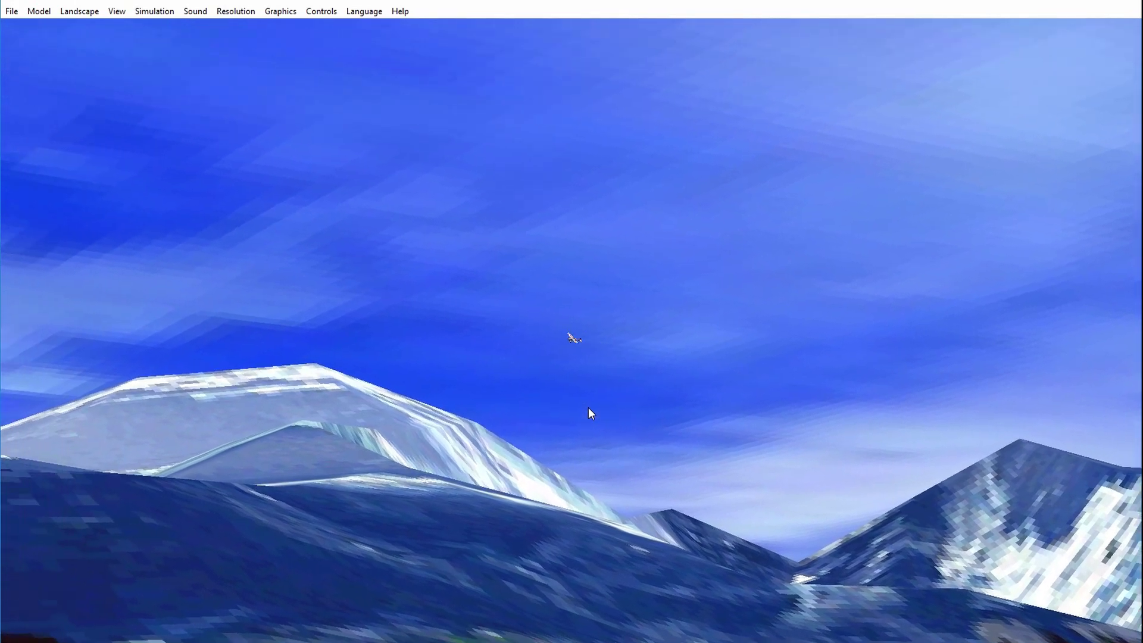